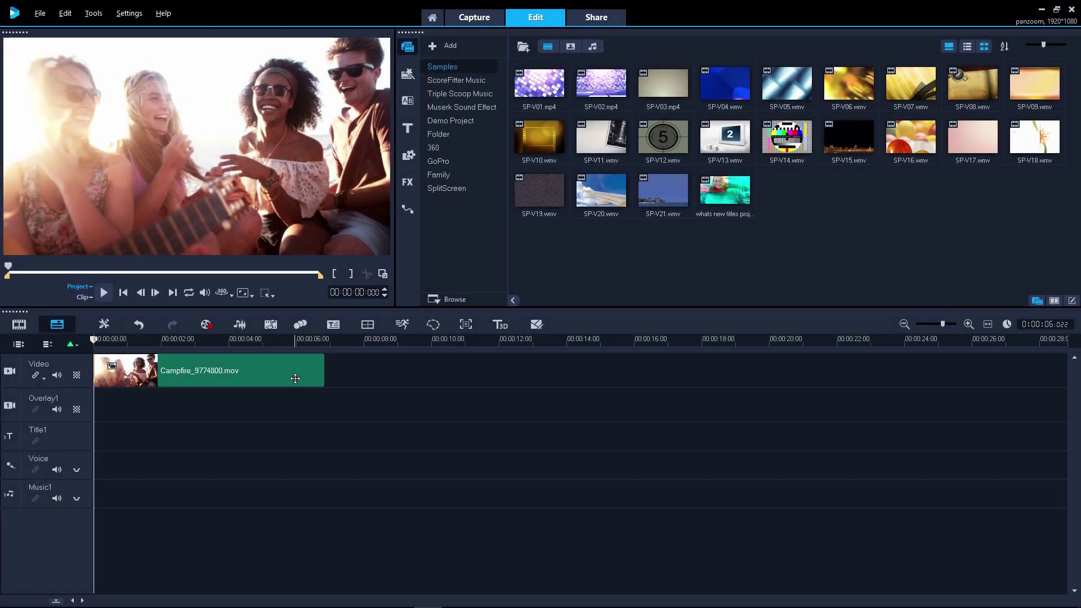
Select the Campfire_9774800.mov clip on the timeline's video track.
click(295, 378)
Enable Pan & Zoom on the Campfire clip, apply a zoomed-in preset, and play the preview.
click(294, 378)
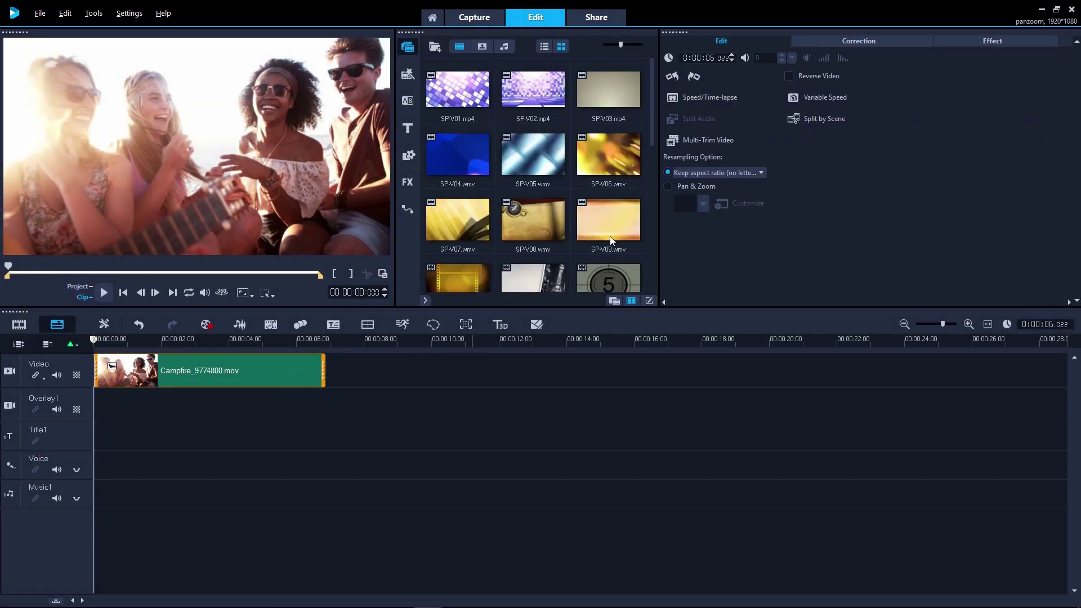
click(667, 188)
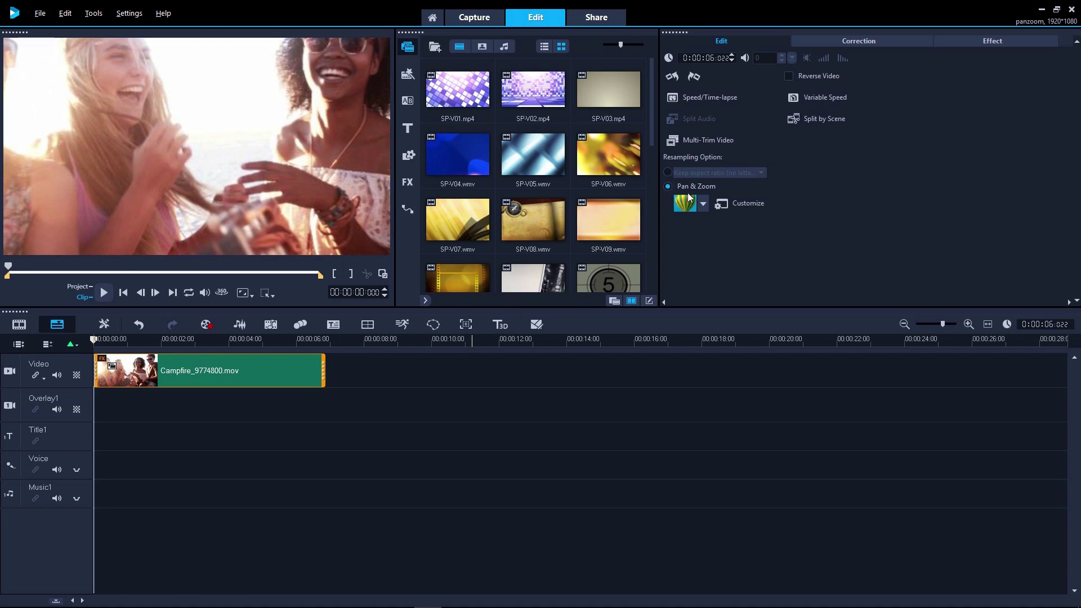
click(703, 204)
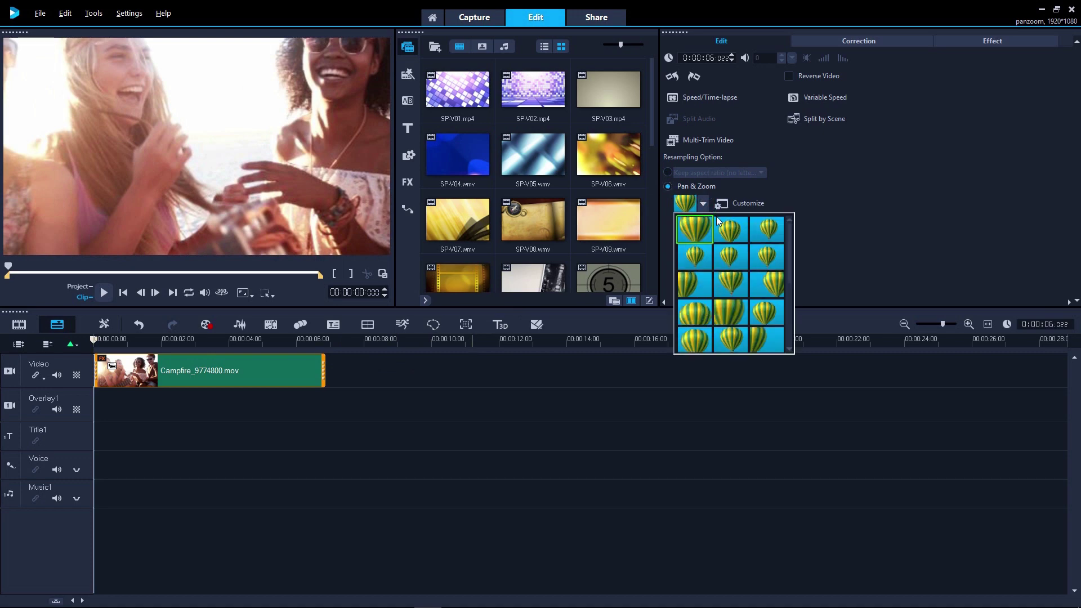
click(764, 313)
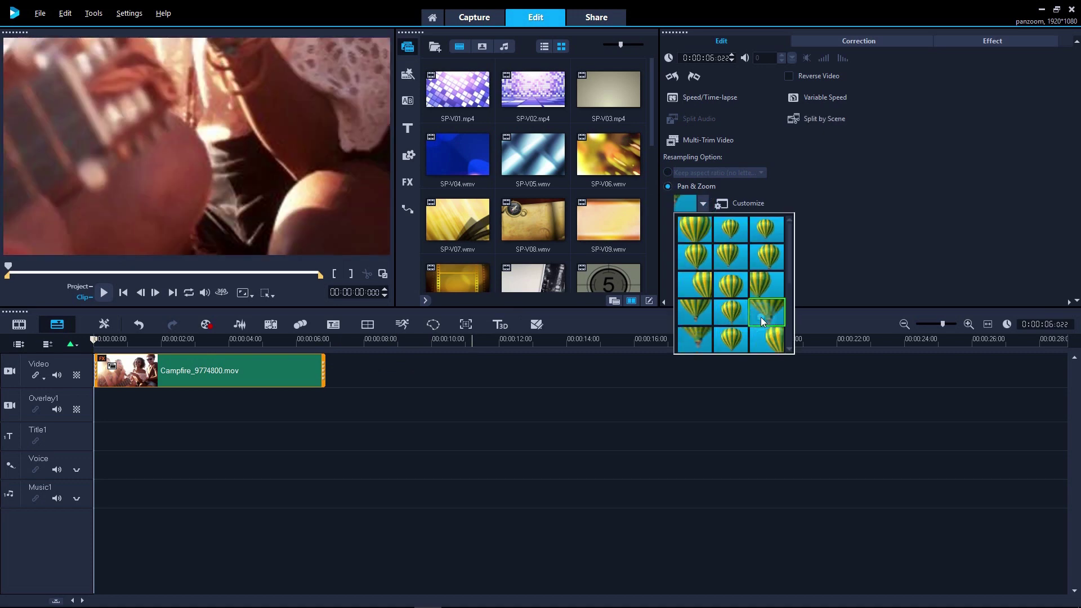
click(105, 293)
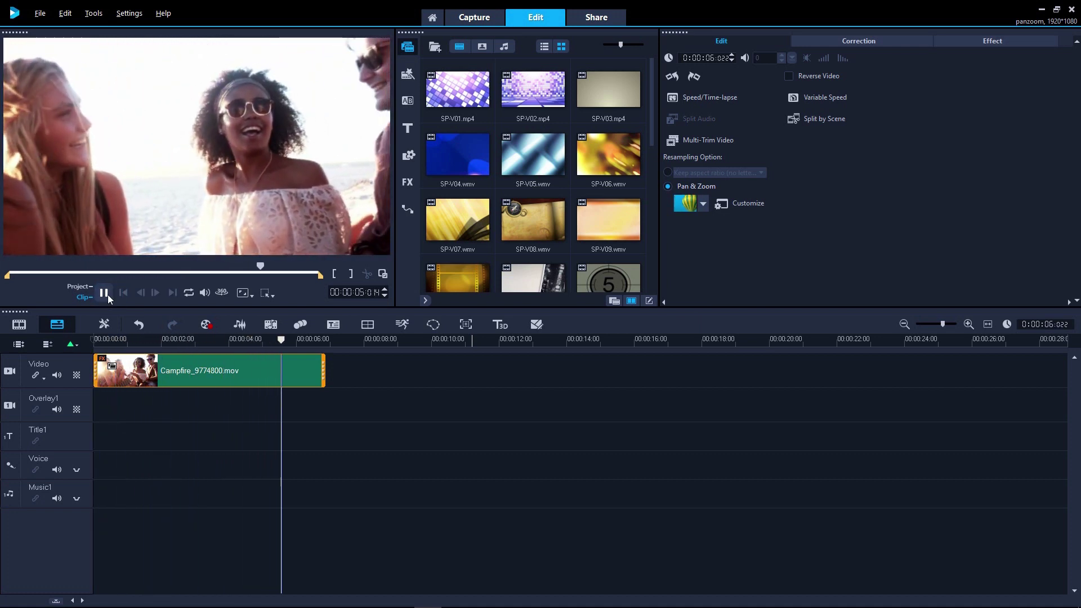
click(104, 293)
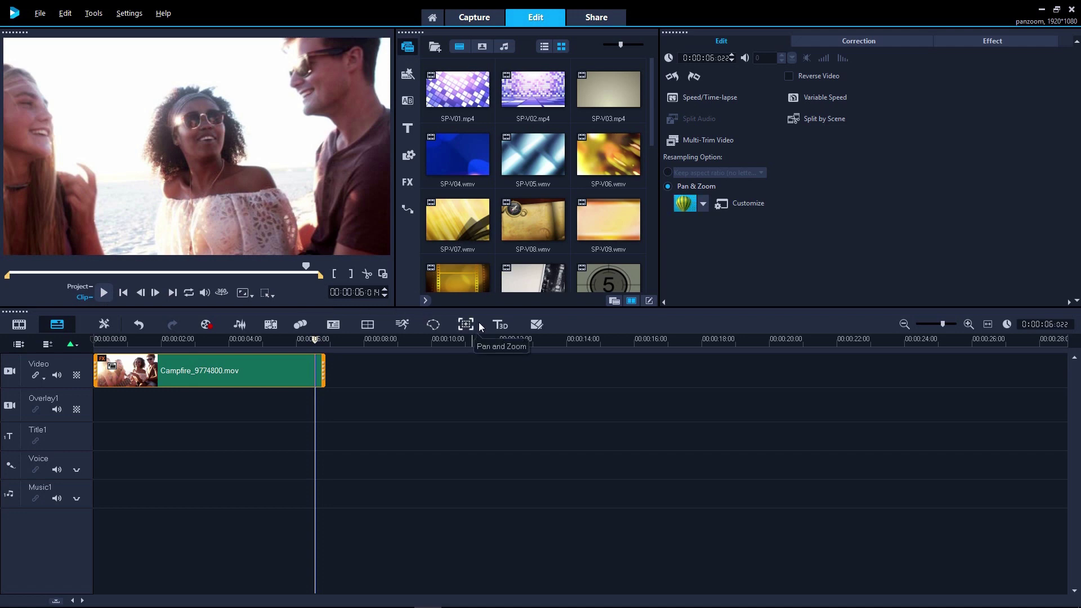
Open the Pan & Zoom customization dialog and set Edit Mode to Static.
click(740, 210)
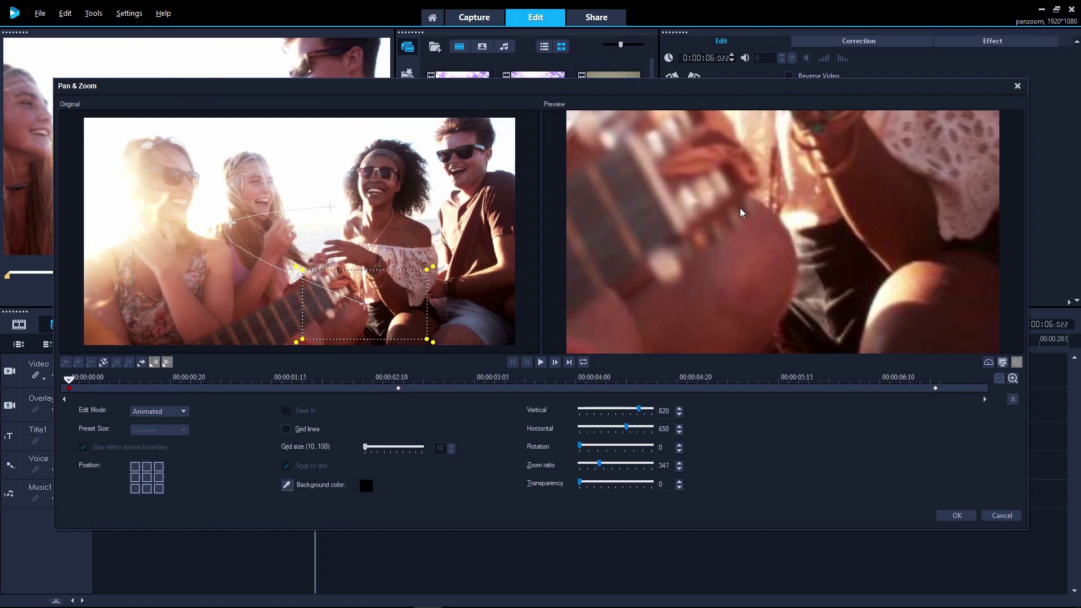
click(186, 409)
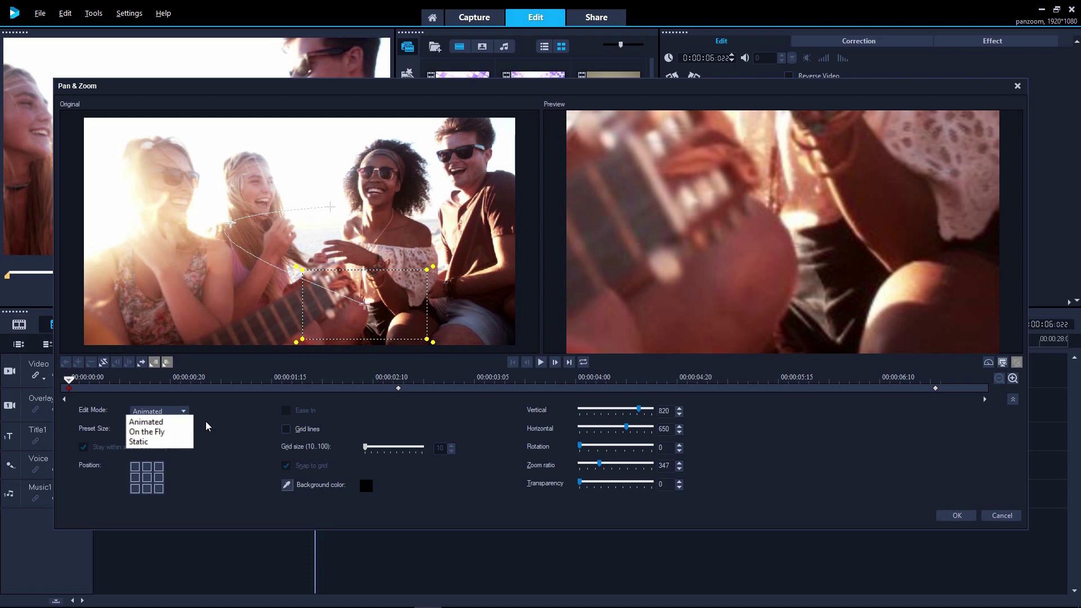
click(160, 442)
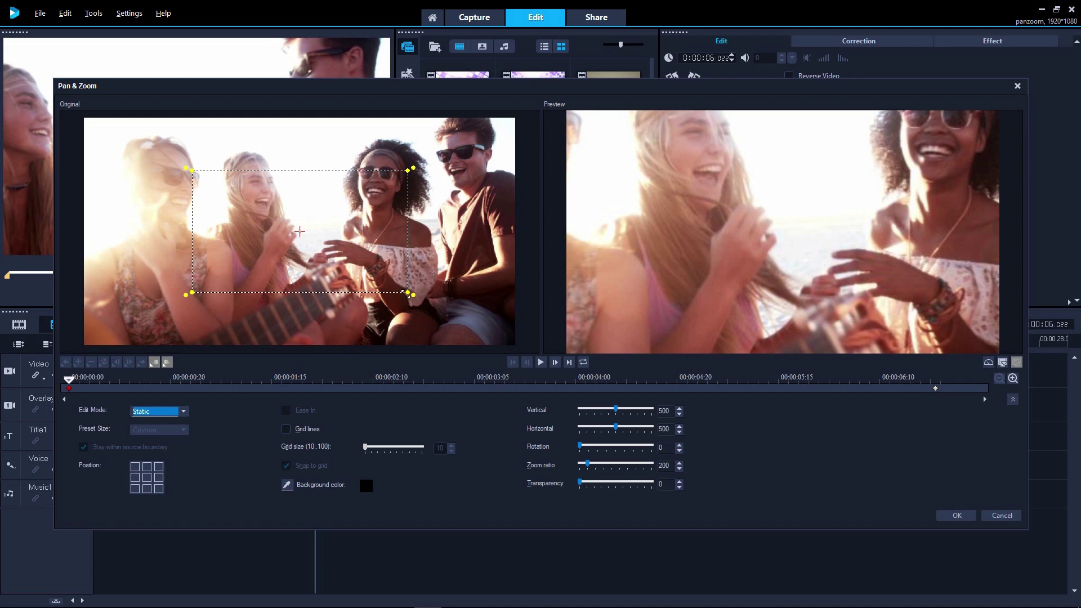
Enlarge the framing box to zoom ratio 125, shift it up to show all four friends, and preview.
drag(407, 292, 474, 325)
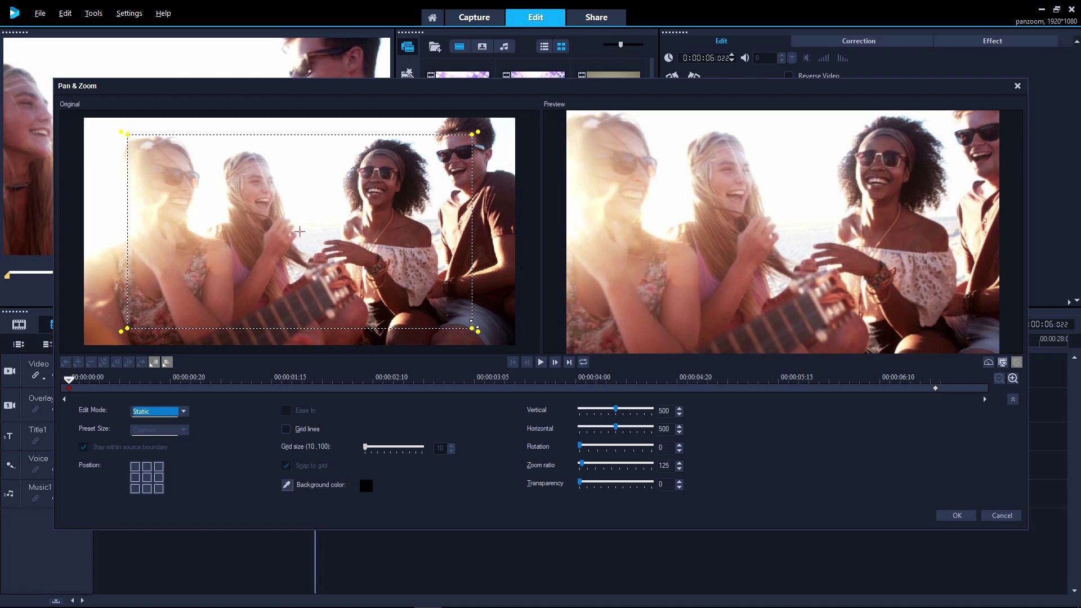
drag(303, 235, 308, 216)
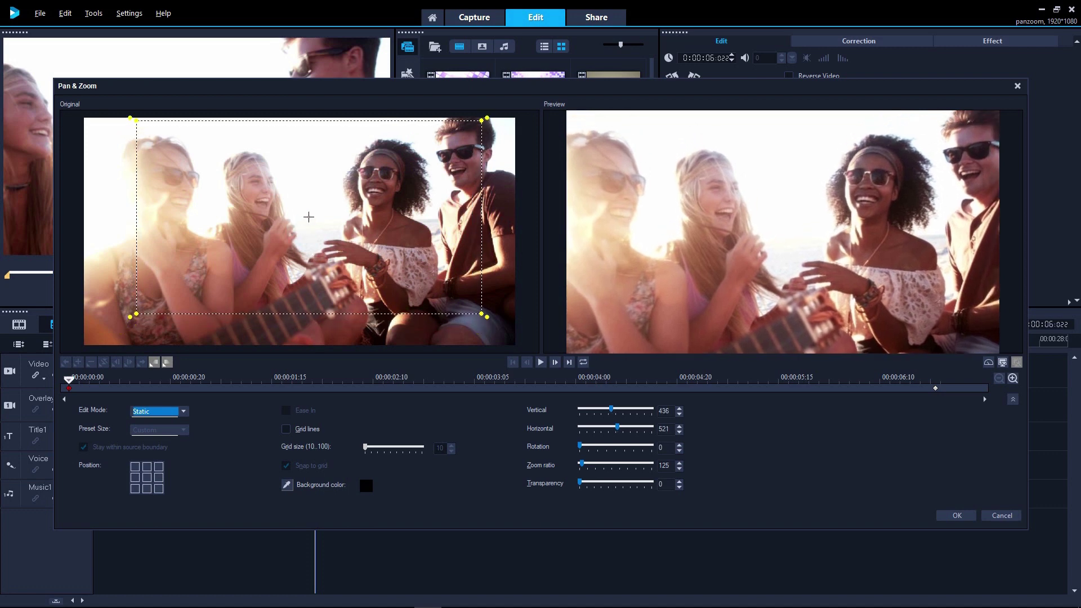
click(540, 363)
click(540, 361)
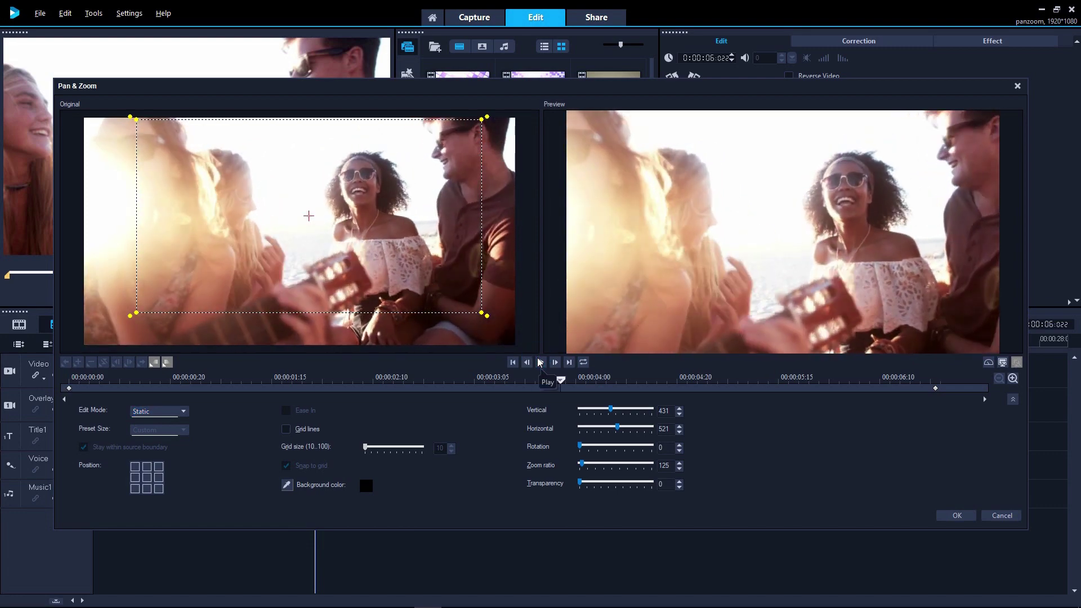
click(181, 412)
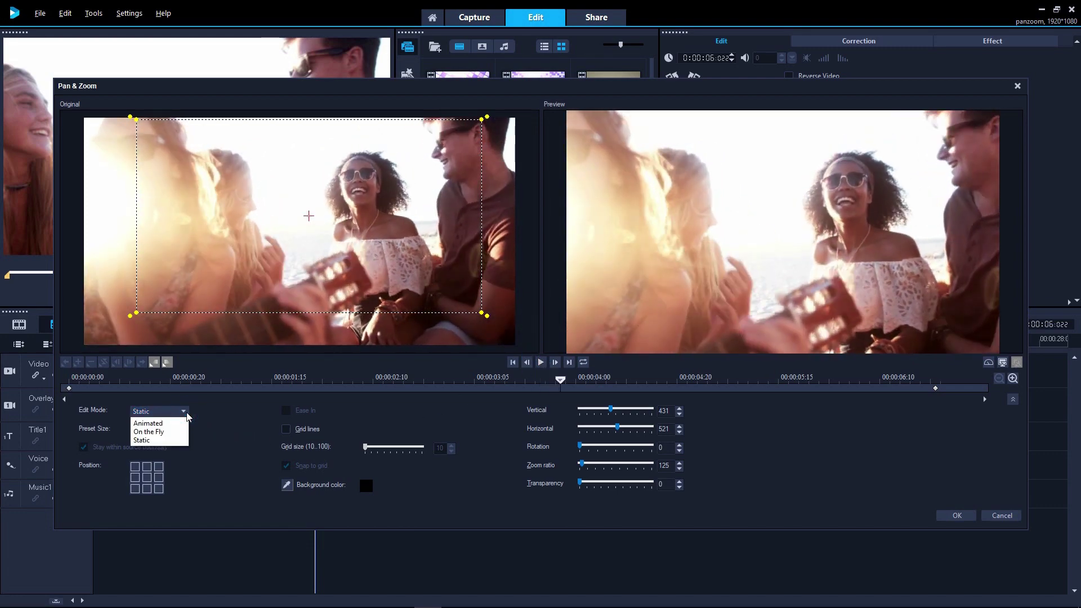
Switch to Animated mode, panning from the blonde woman's face to the man's face at right.
click(180, 426)
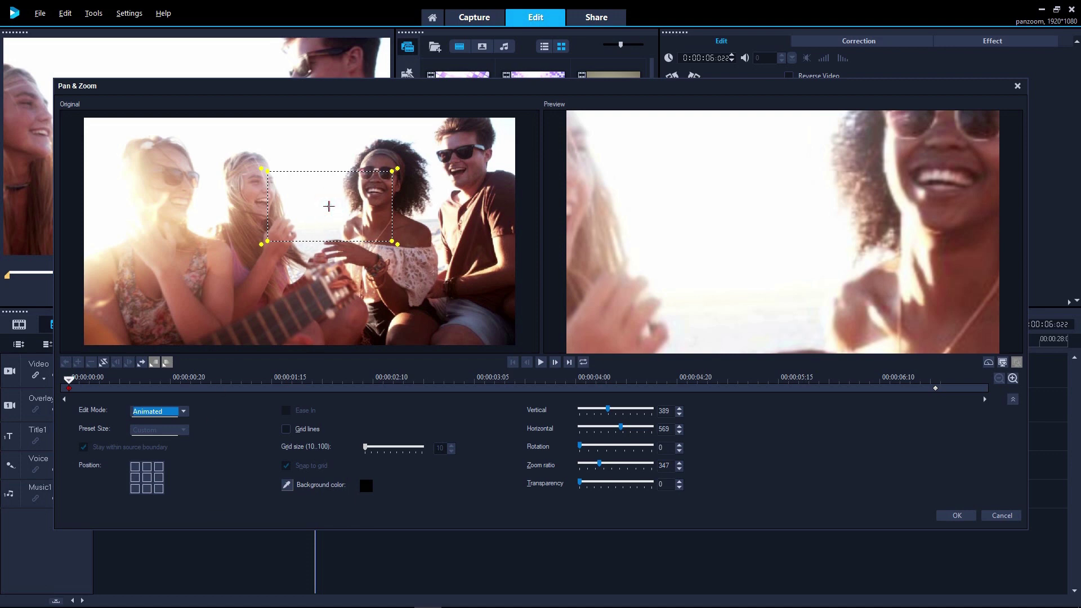
drag(329, 206, 239, 224)
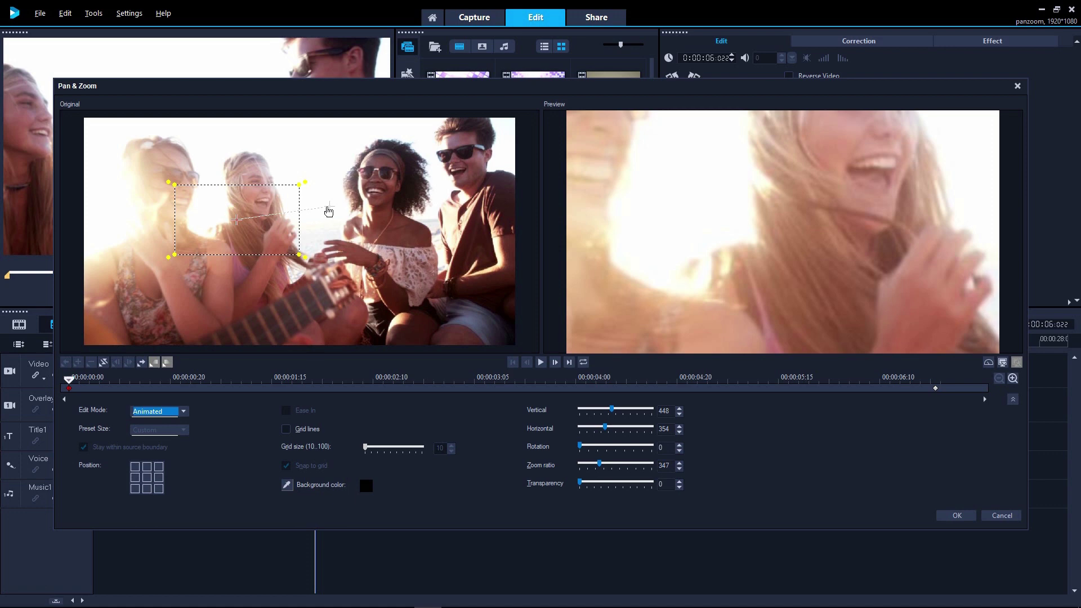
click(329, 208)
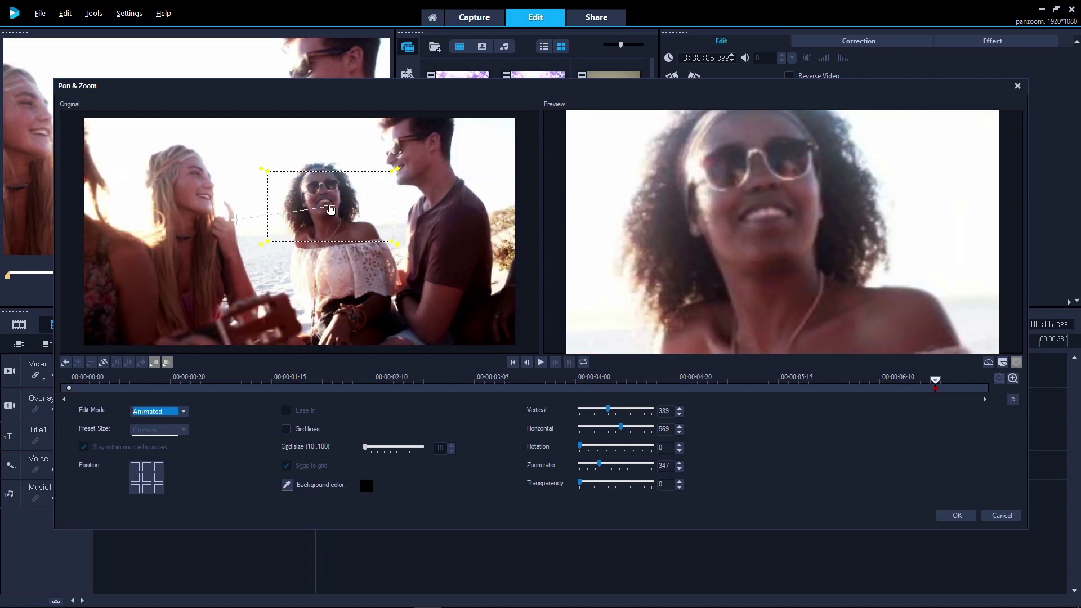
drag(329, 208, 413, 163)
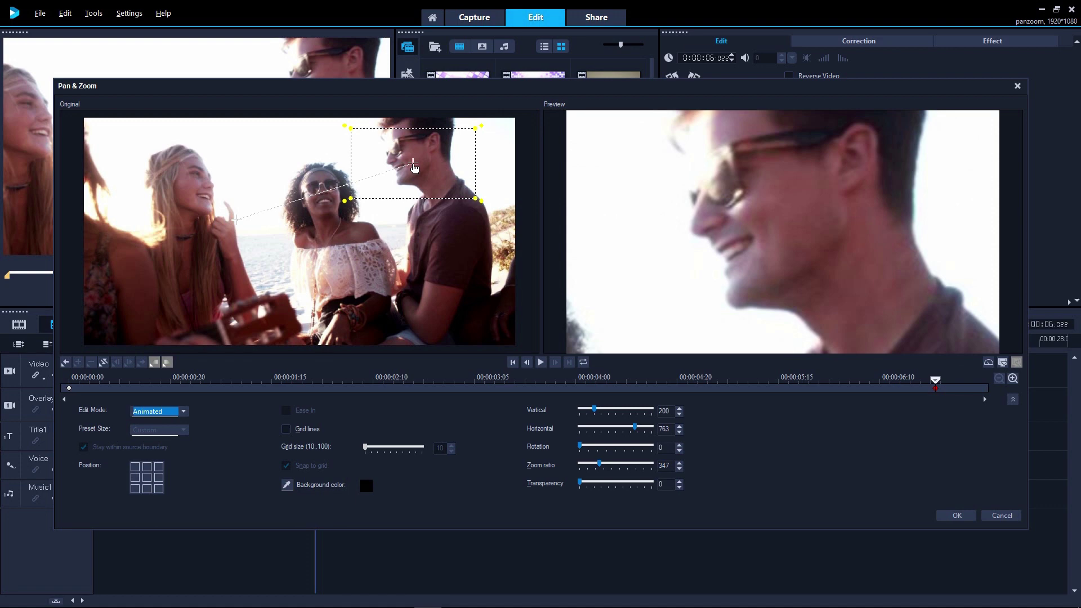
Add a middle keyframe framing the whole group at zoom ratio 128.
click(530, 382)
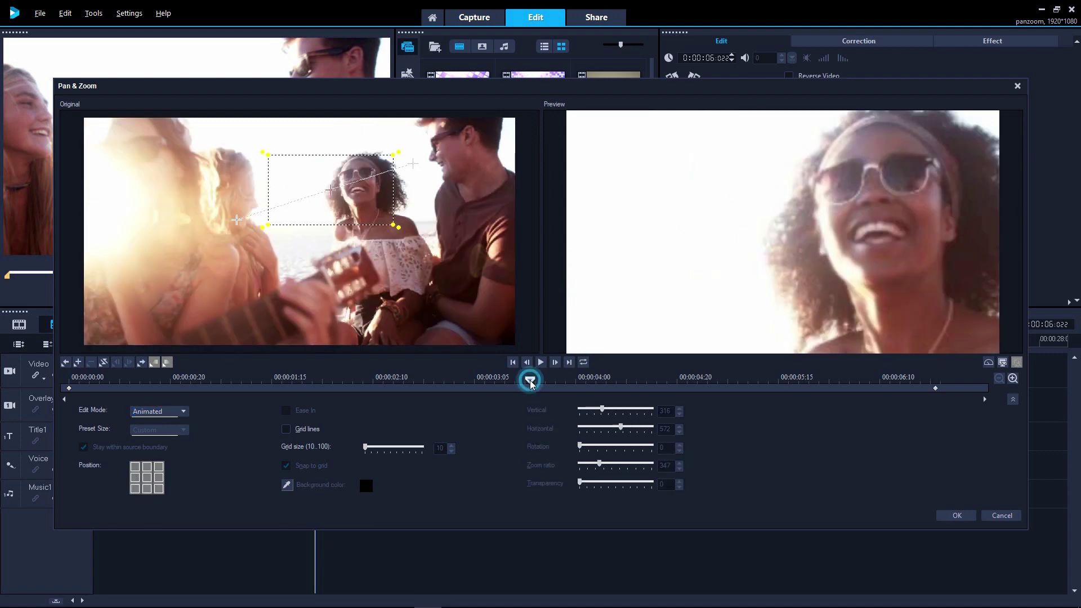
click(78, 364)
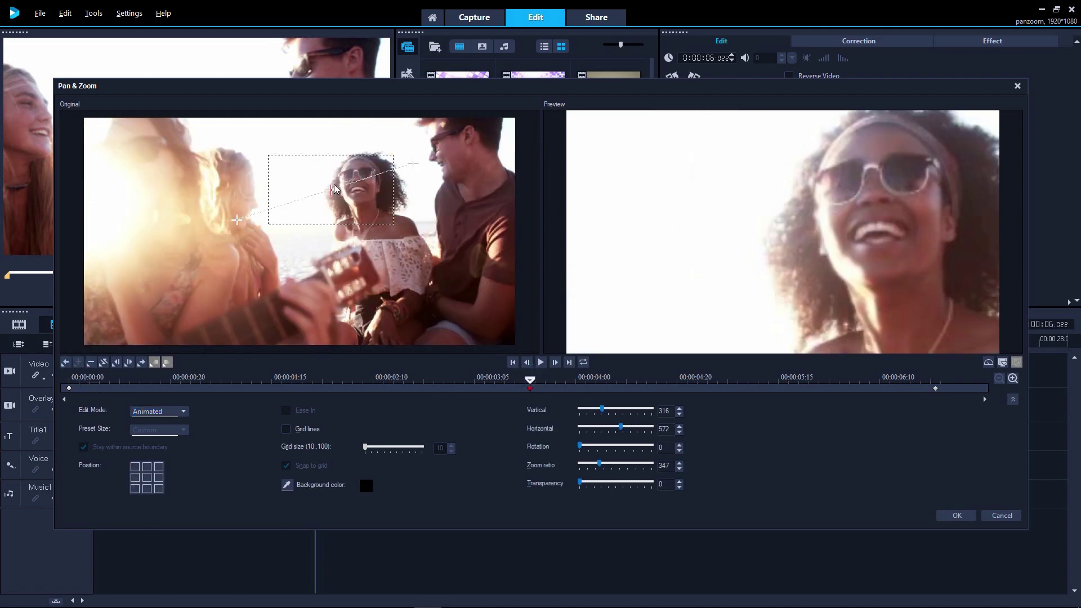
drag(333, 193, 297, 219)
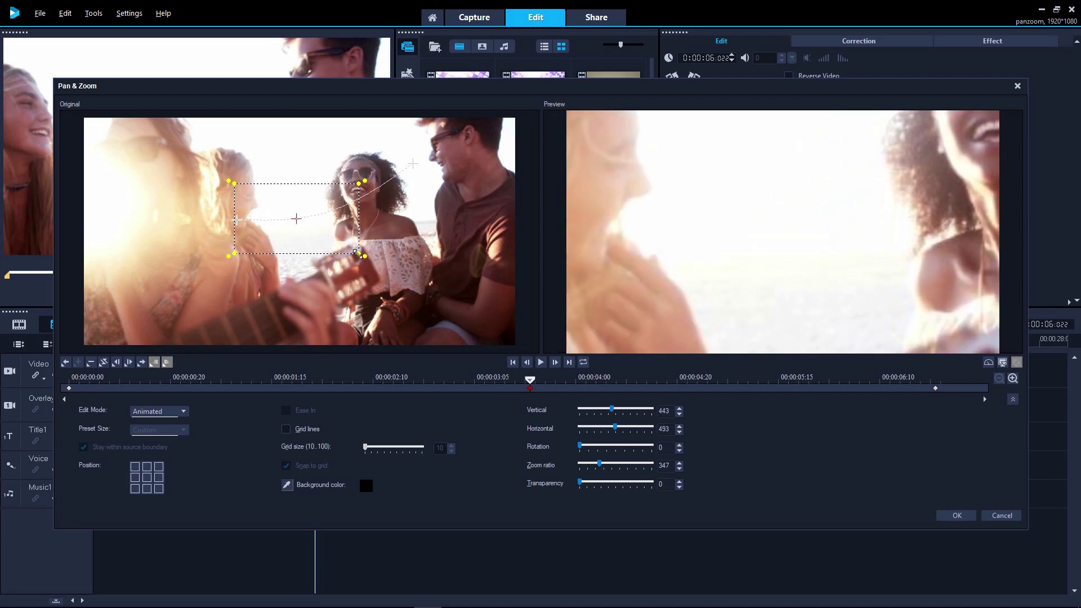
drag(359, 254, 469, 302)
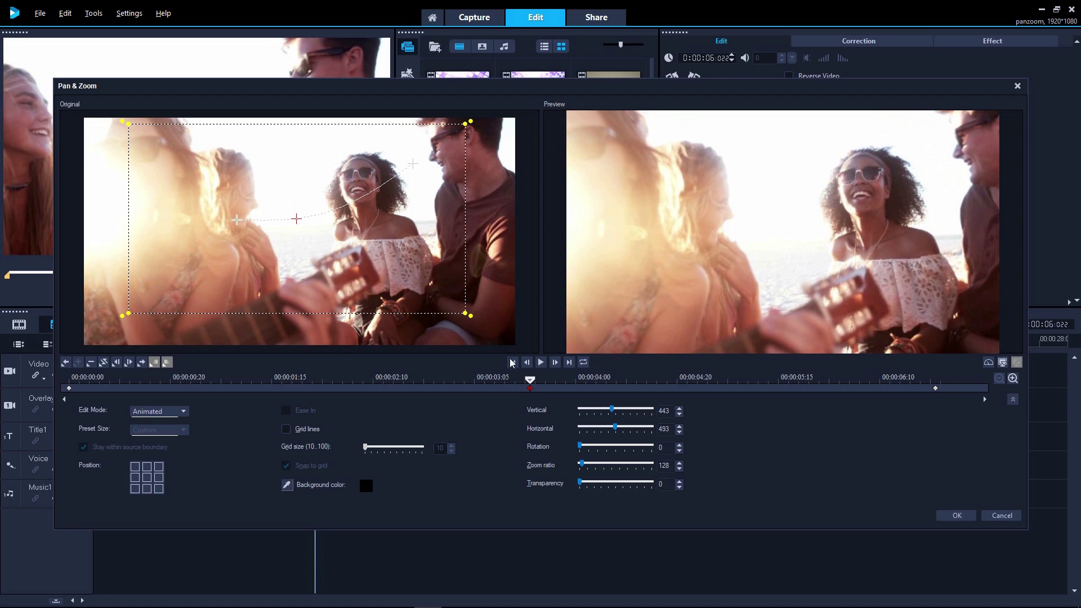
Preview the animation and move the middle keyframe later to about 00:00:04:10.
click(511, 361)
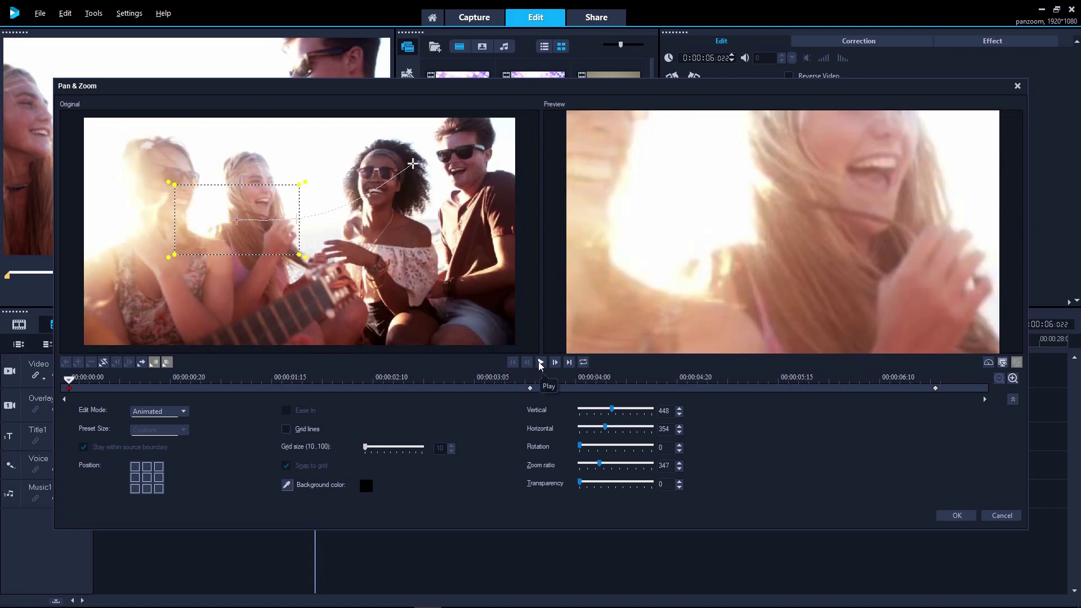
click(539, 363)
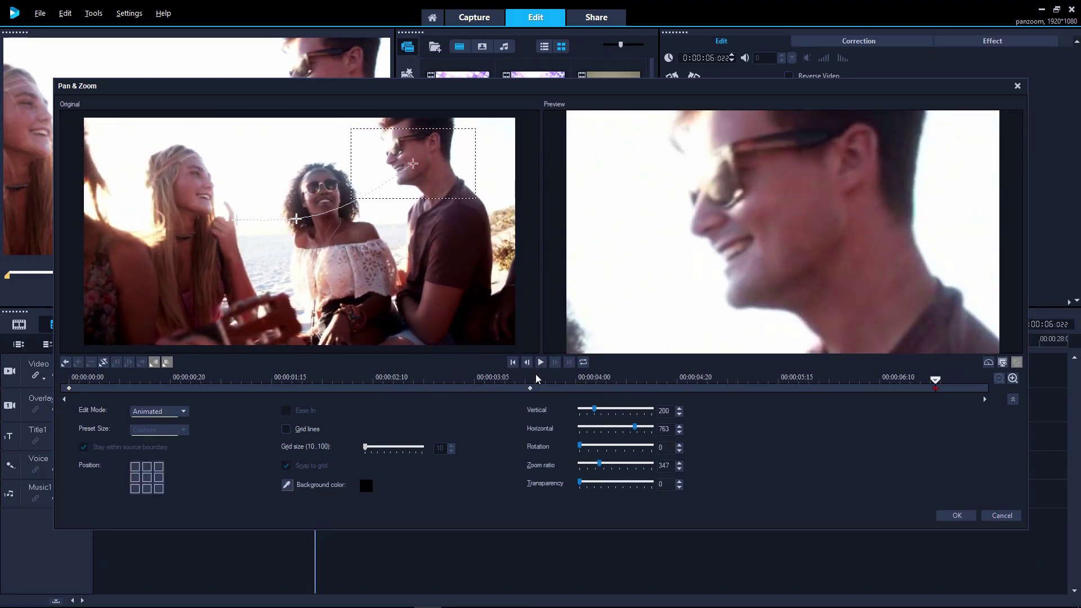
click(529, 387)
drag(528, 387, 657, 388)
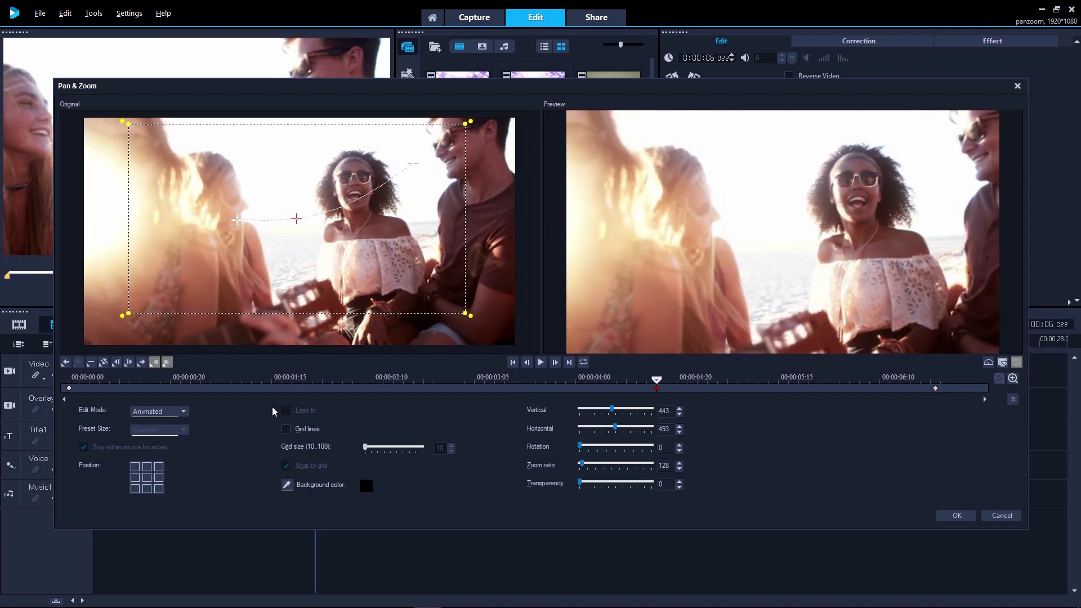
Set Edit Mode to On the Fly with a 1080P preset size.
click(186, 415)
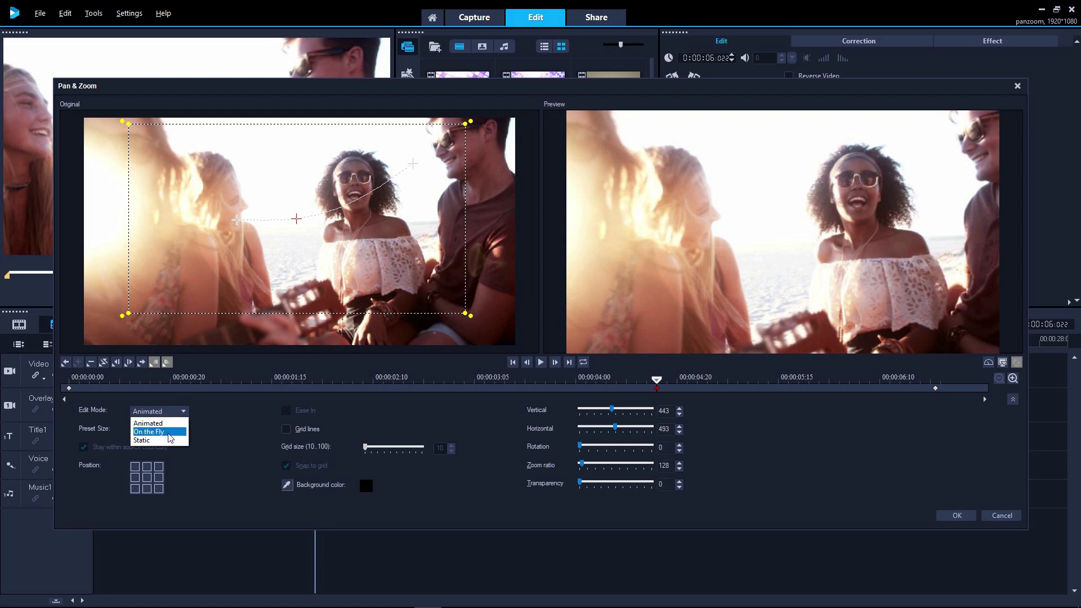
click(167, 433)
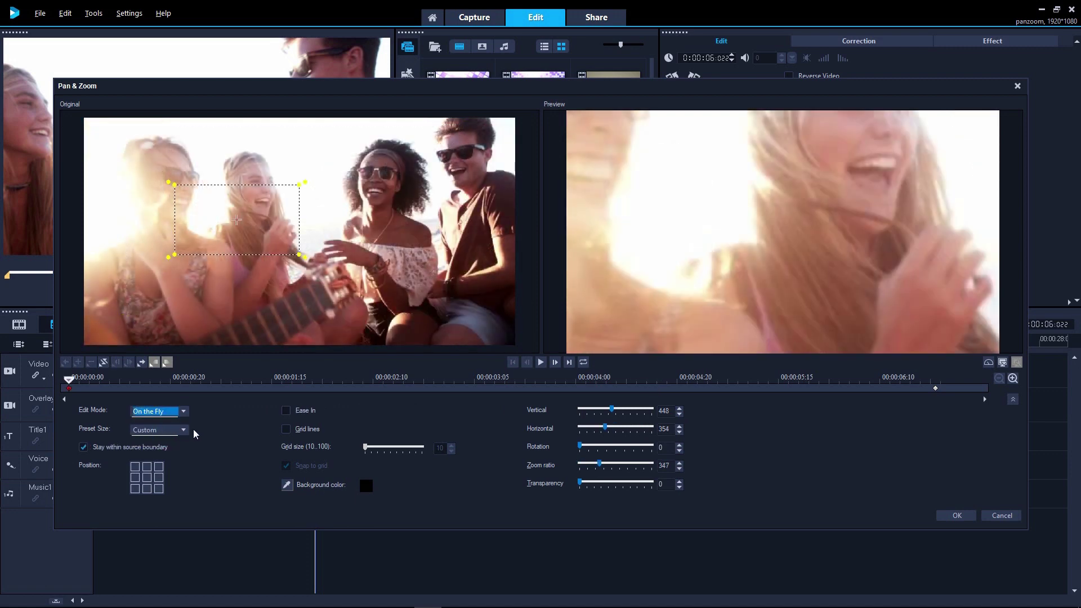
click(184, 430)
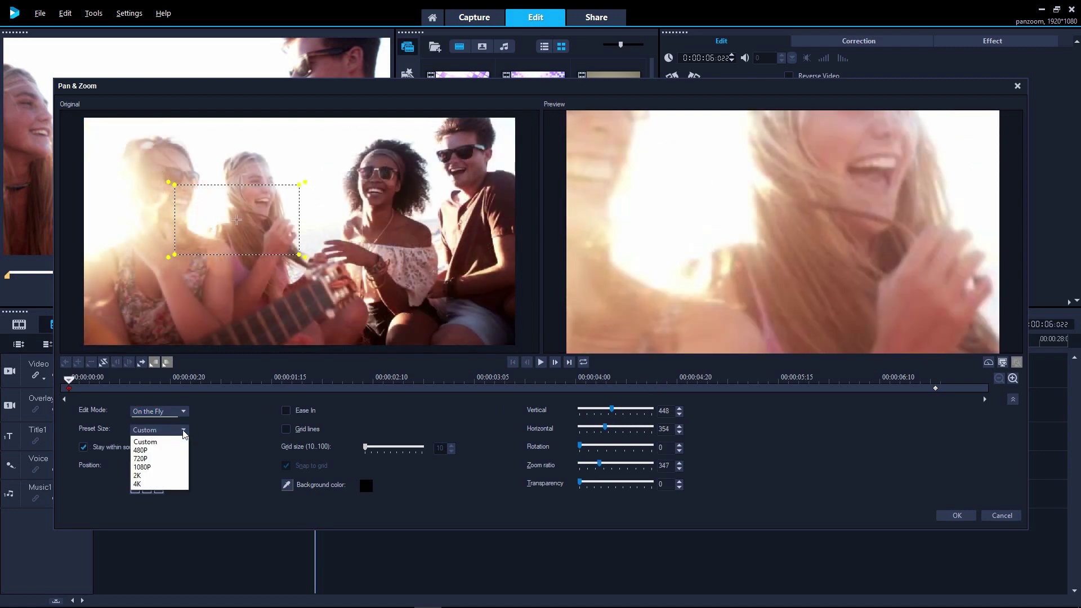
click(166, 467)
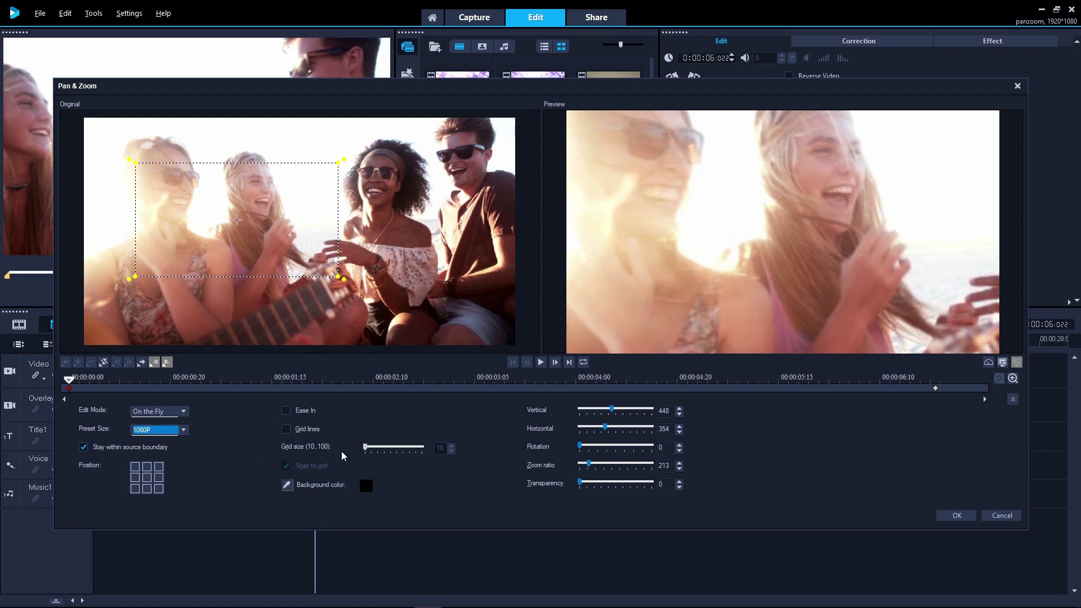
Record a live pan across the centre and left women during playback, then replay it.
click(541, 362)
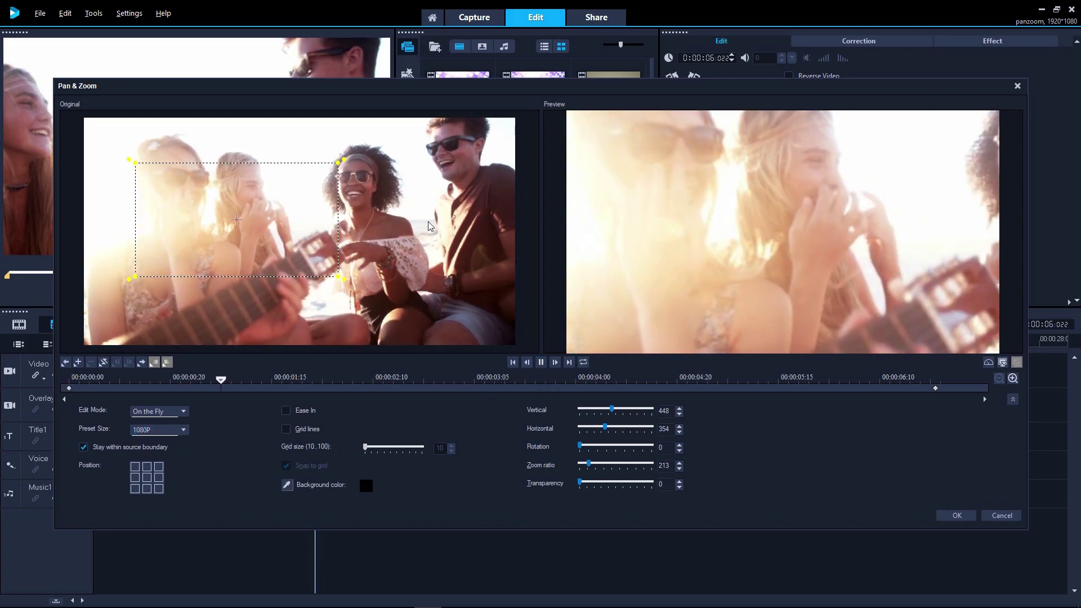
drag(236, 219, 396, 183)
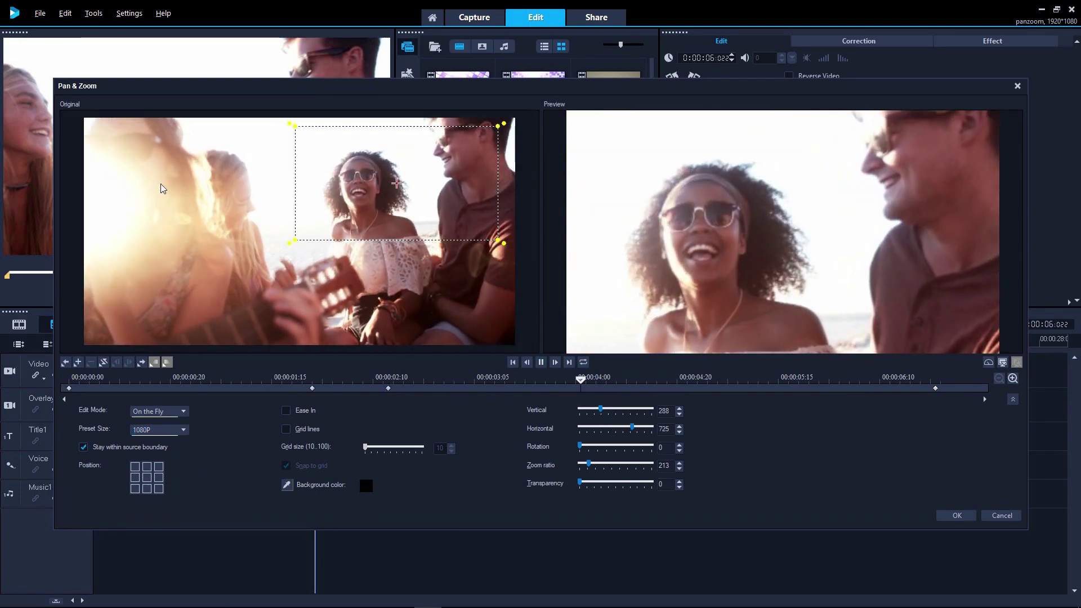
click(151, 197)
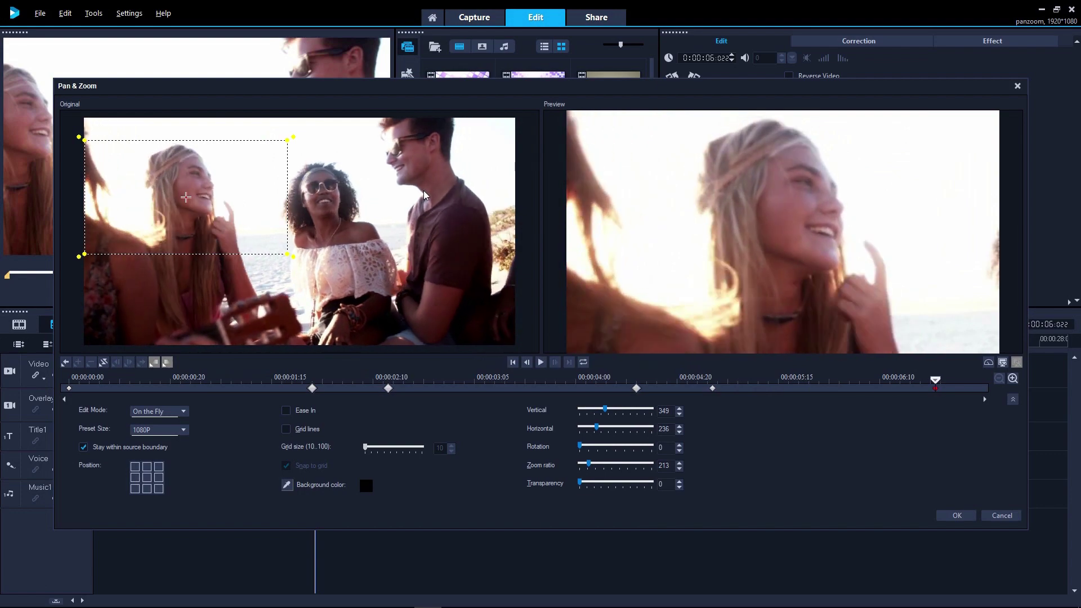
click(421, 191)
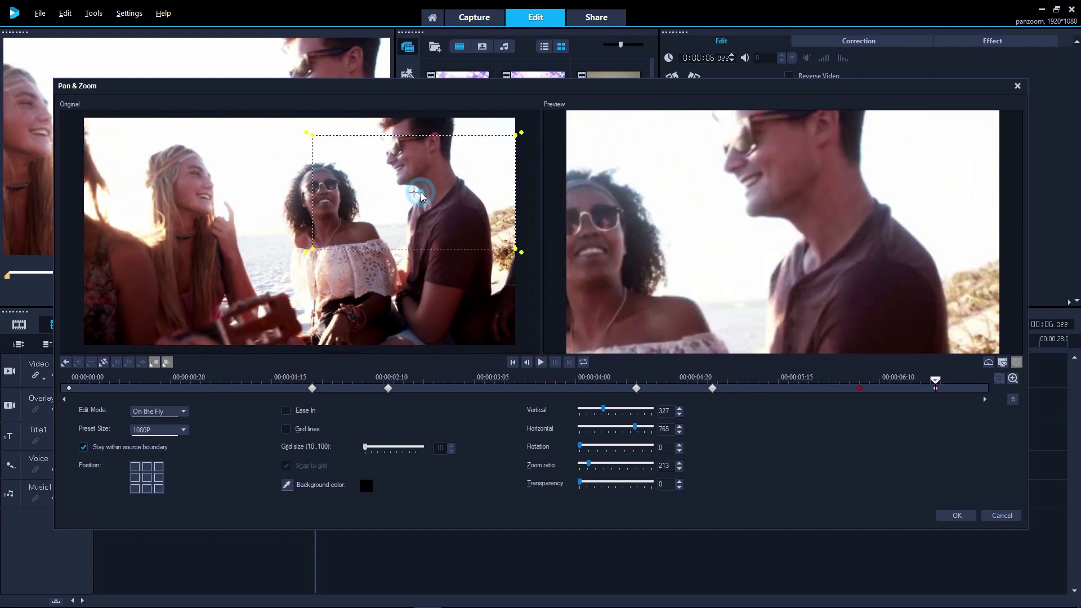
click(541, 364)
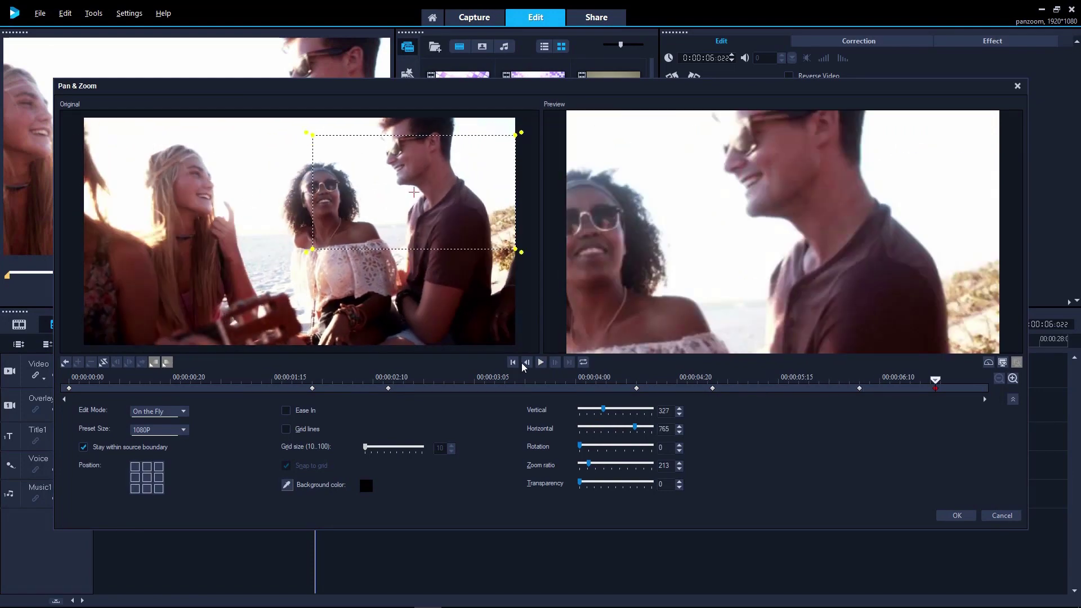
click(513, 362)
click(541, 362)
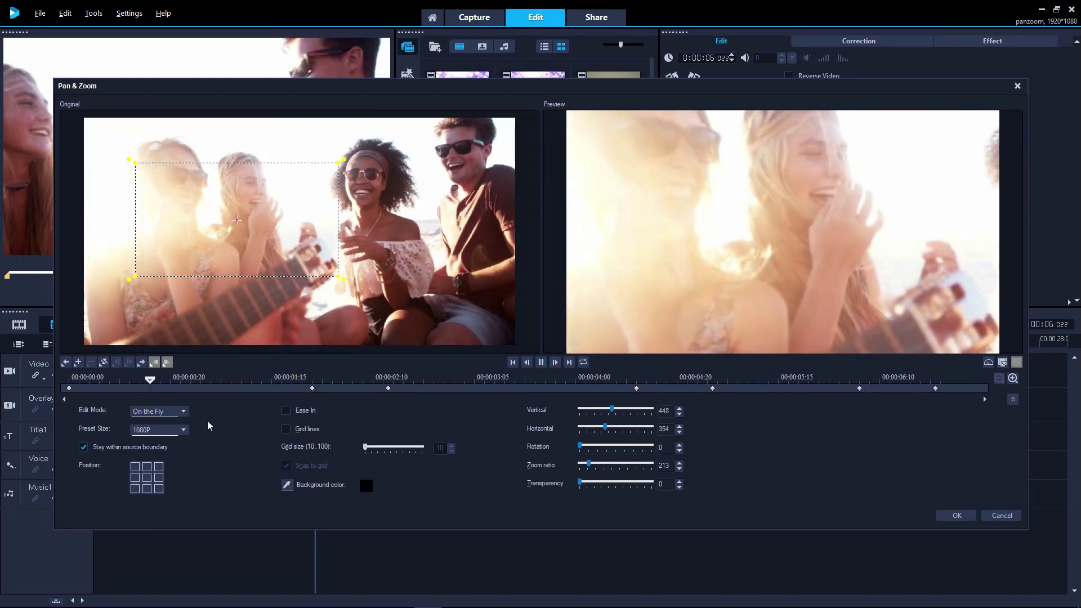
Change the preset size to 2K and replay the animation from the start.
click(184, 431)
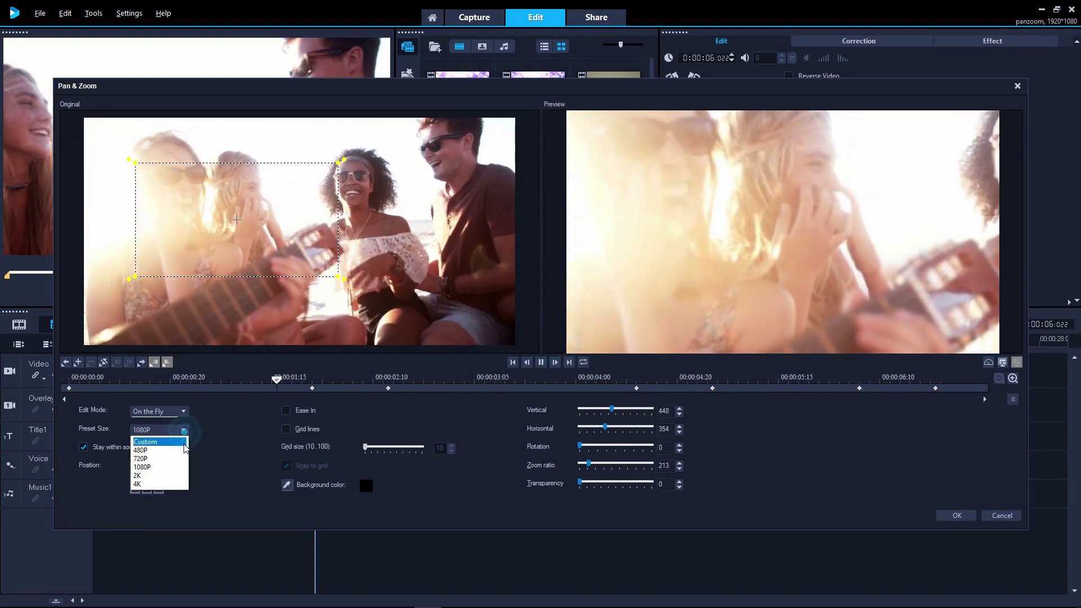
click(173, 476)
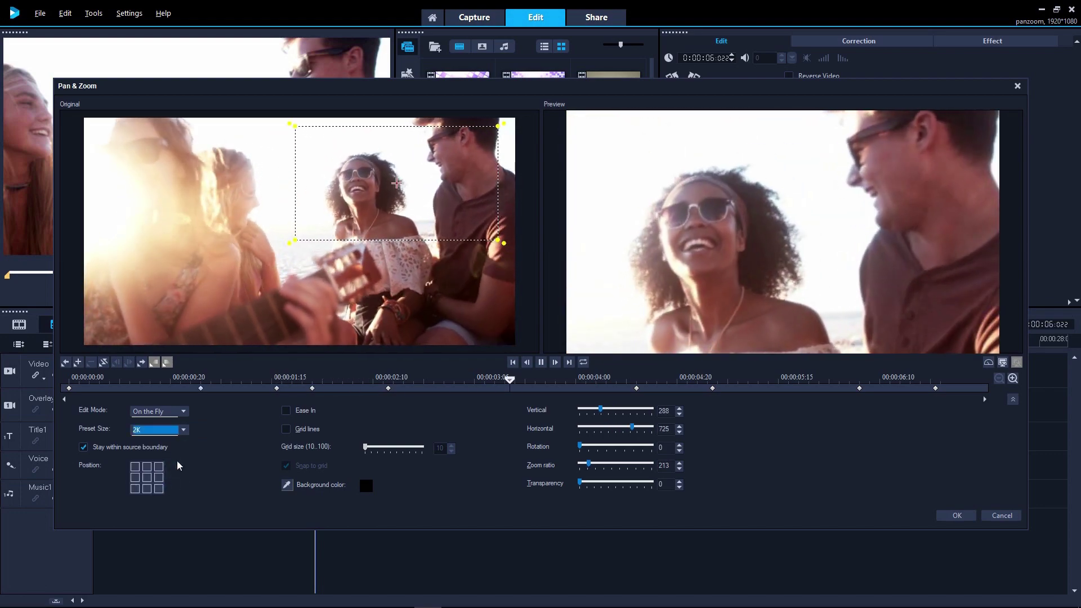
click(184, 430)
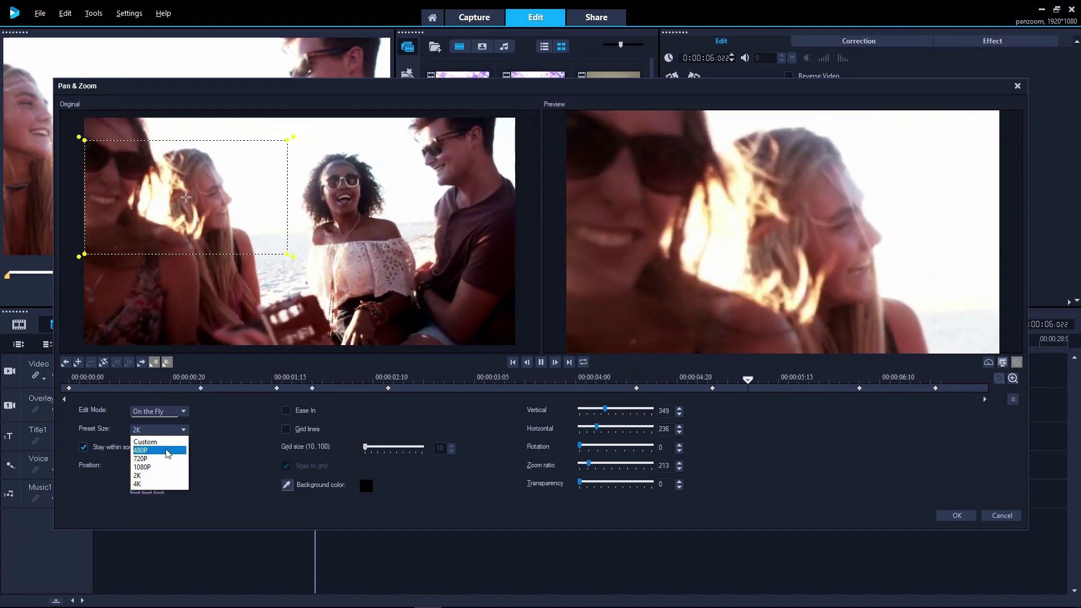
click(159, 476)
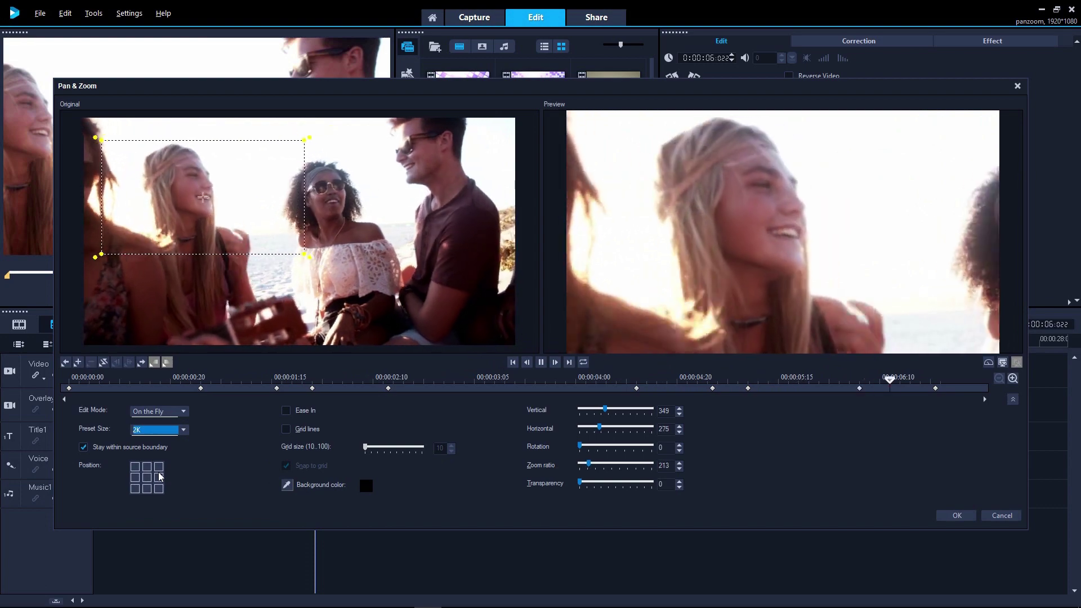
click(513, 363)
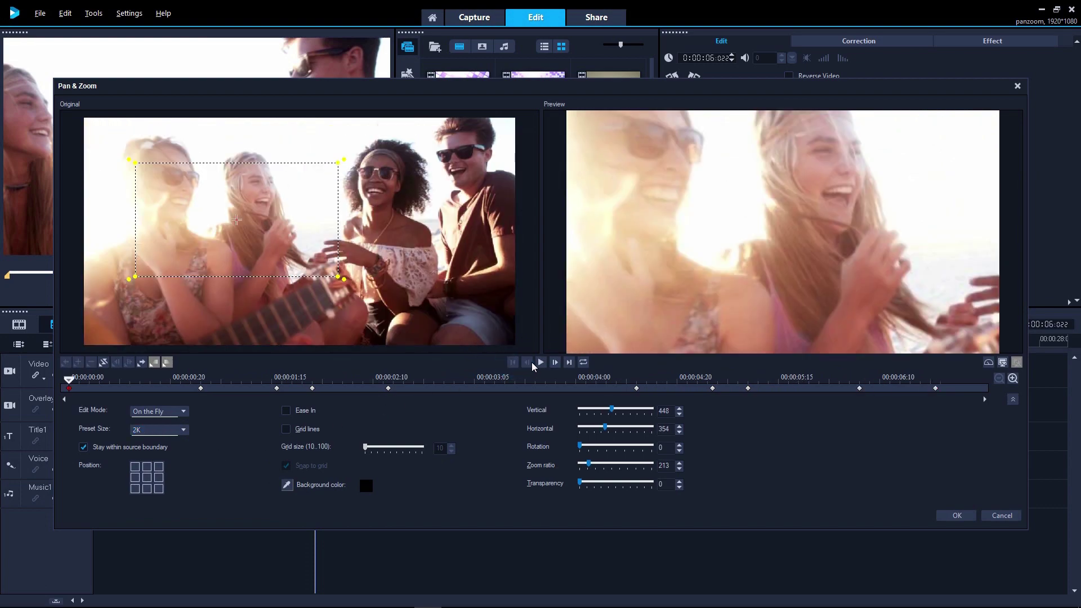
click(538, 363)
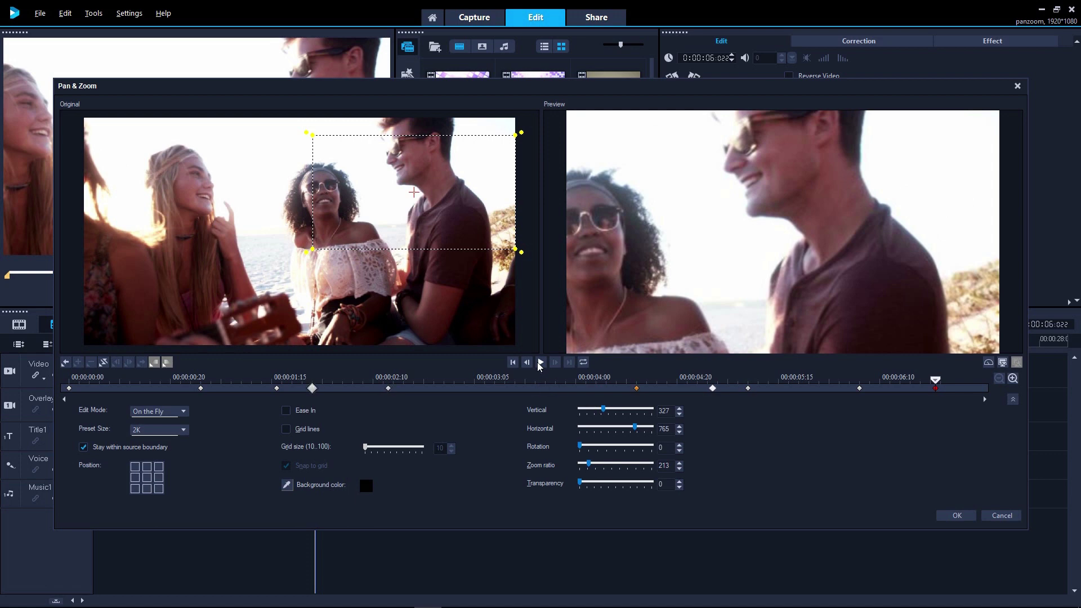
Delete all existing keyframes and turn on Ease In.
right_click(638, 389)
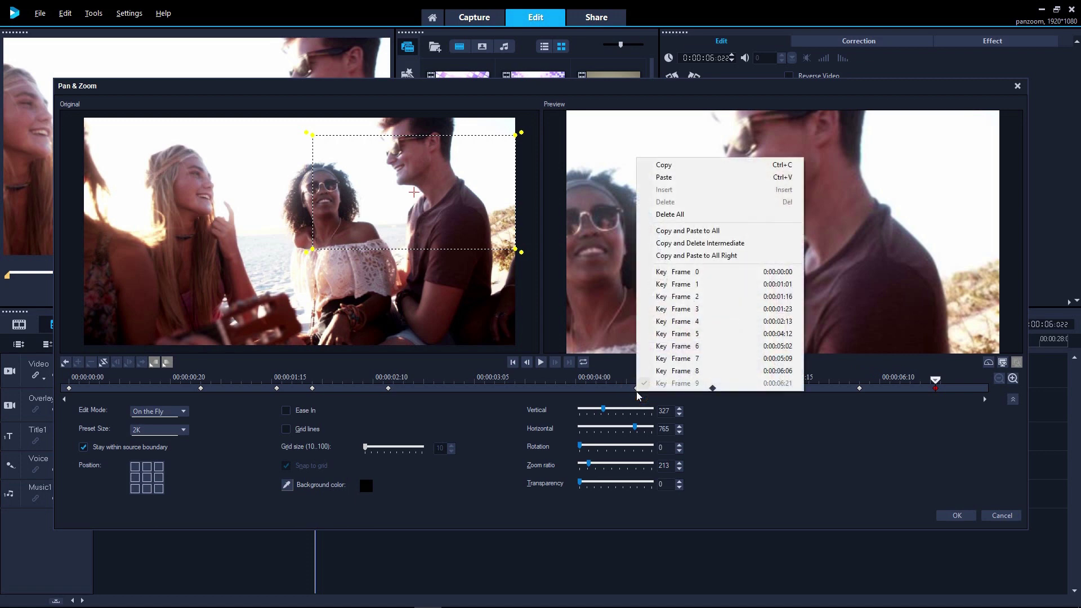
click(670, 215)
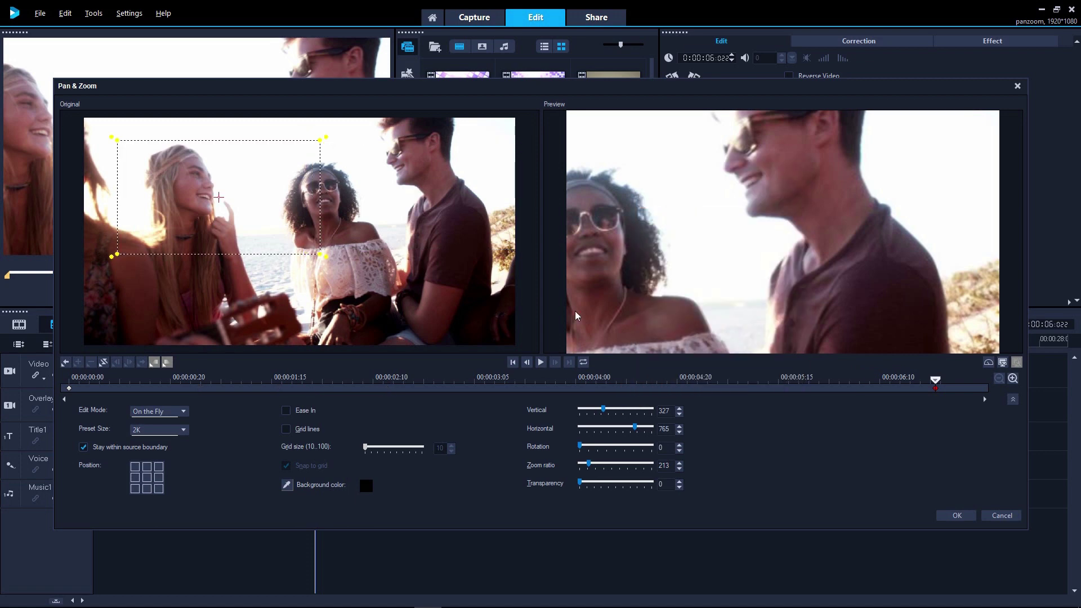
click(514, 364)
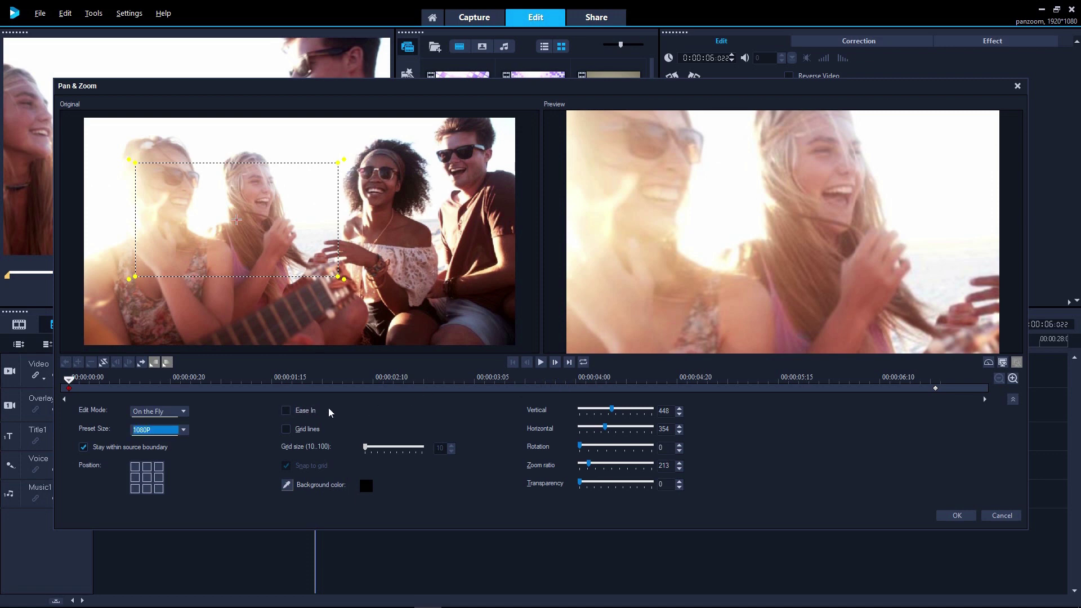
click(286, 410)
Record a new pan from the centre woman toward the left, set preset size to 2K, and replay.
click(540, 362)
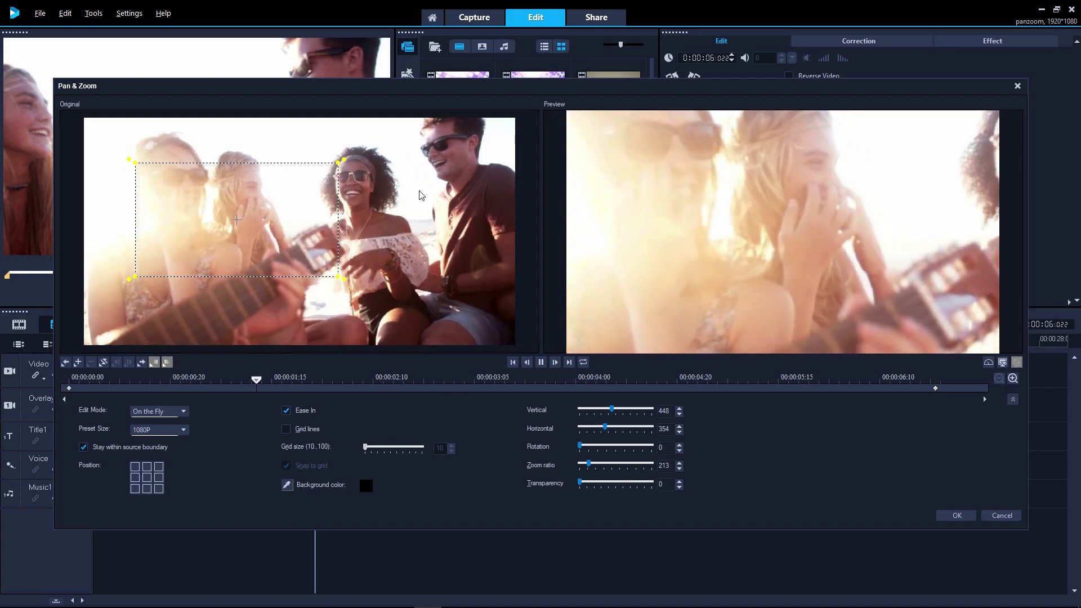
drag(418, 192, 238, 194)
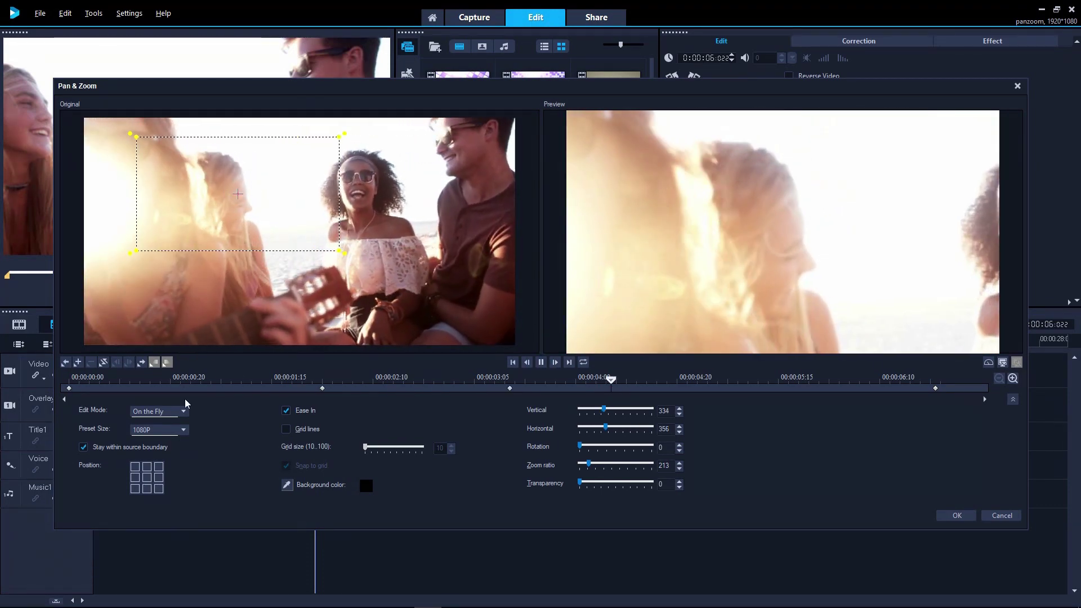
click(175, 430)
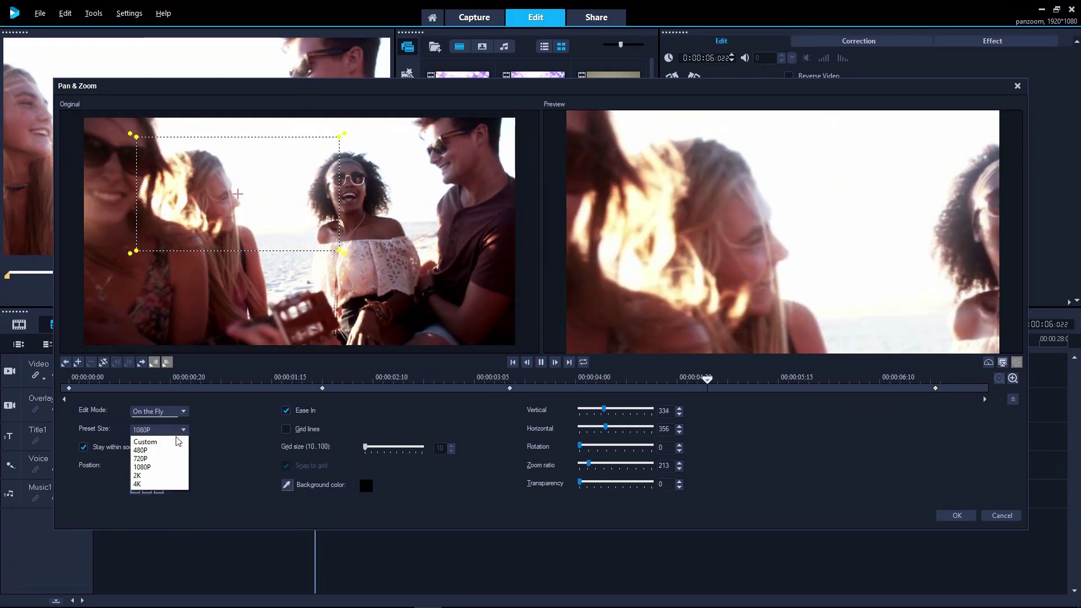
click(164, 477)
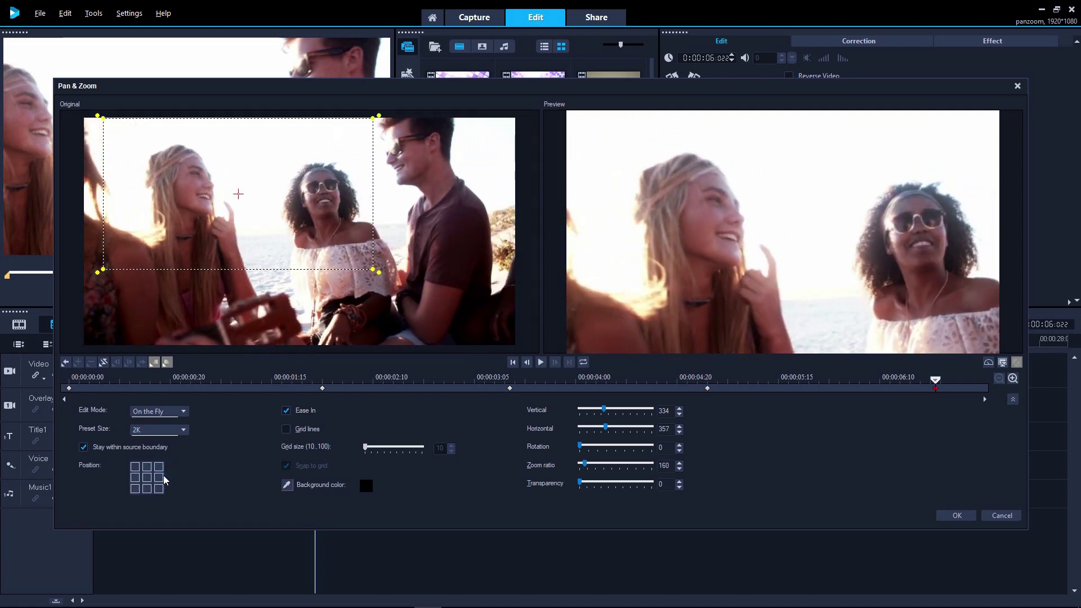
click(512, 363)
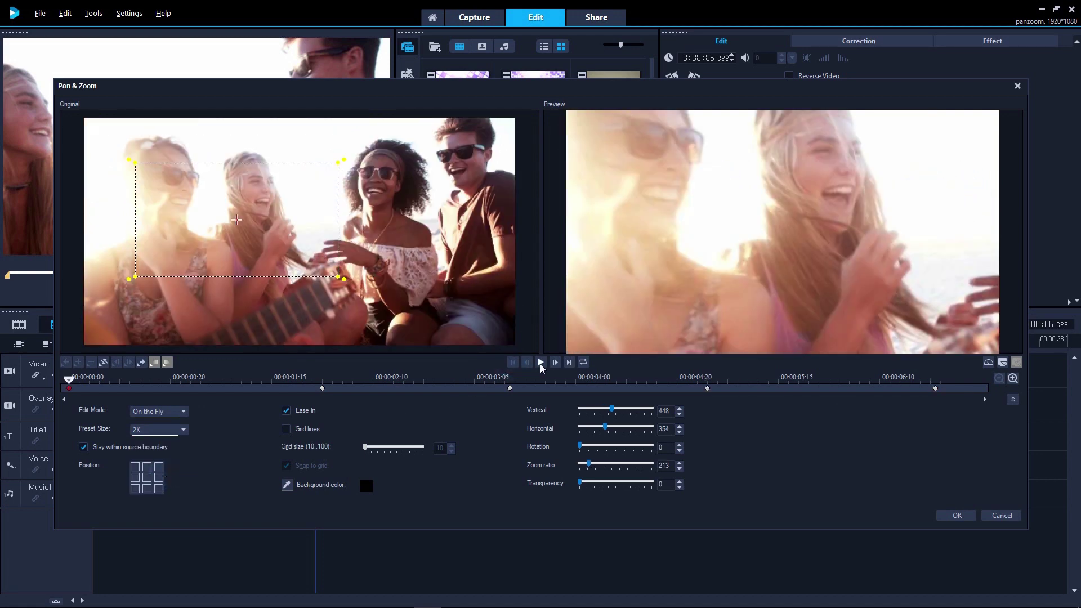
click(540, 363)
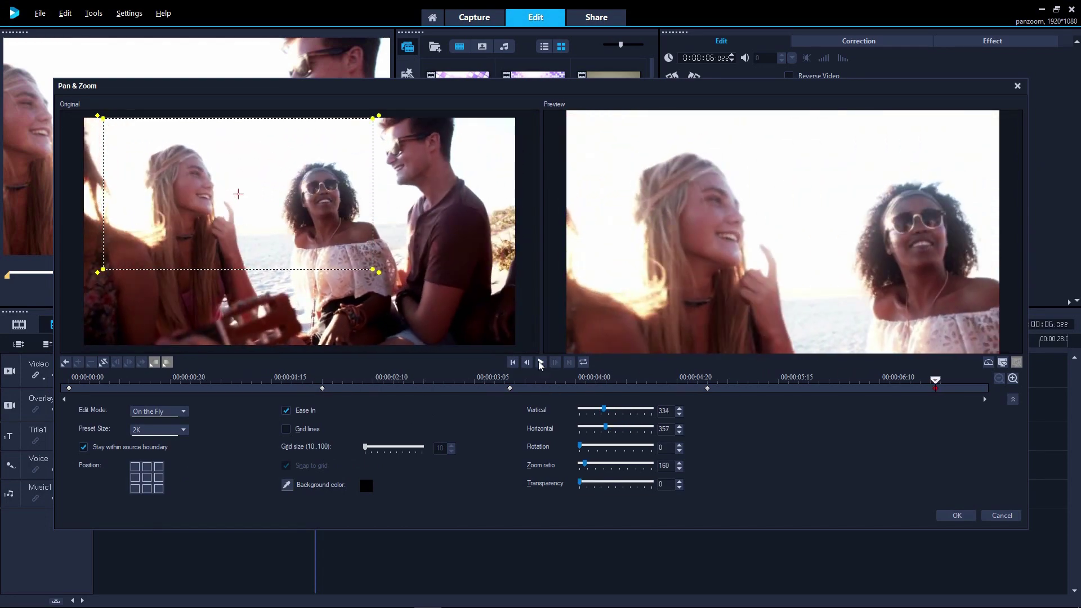
Refine the crop framing at 00:00:03:05 on the Pan & Zoom timeline.
drag(511, 386, 444, 391)
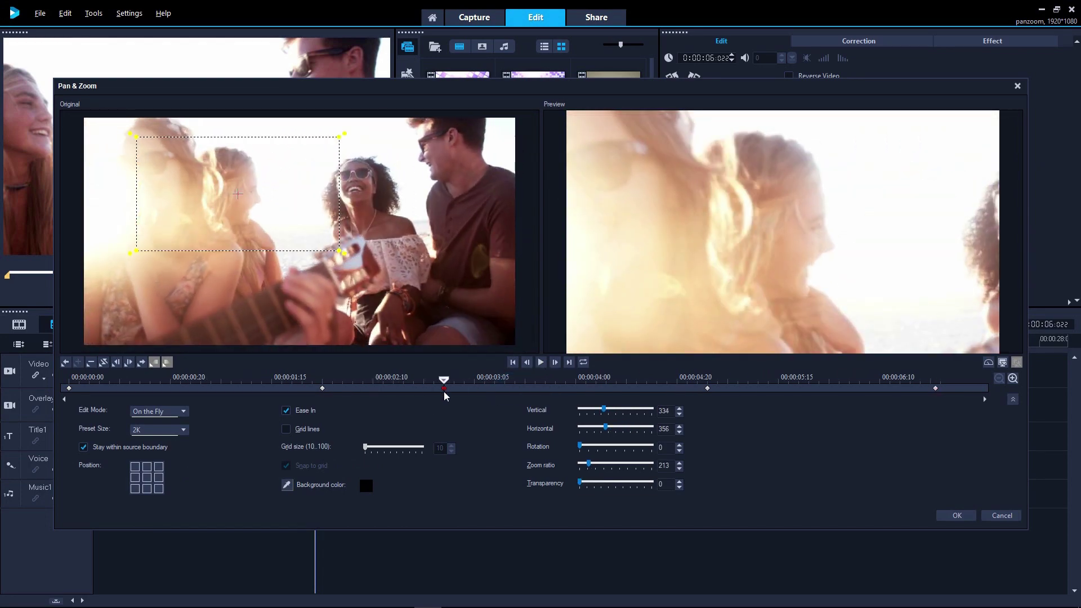
click(504, 386)
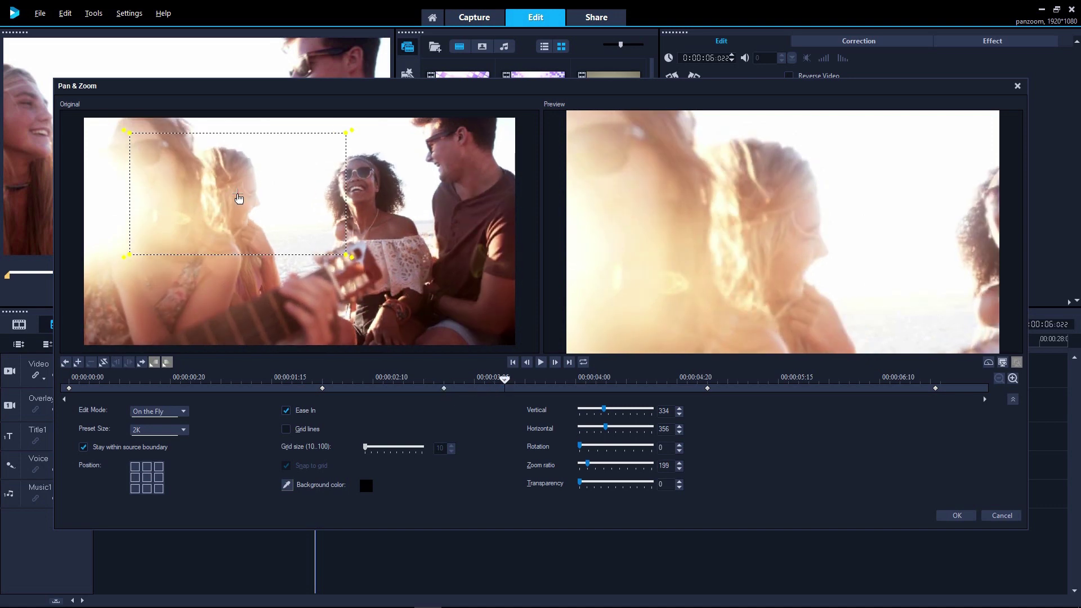
drag(239, 197, 200, 222)
click(552, 381)
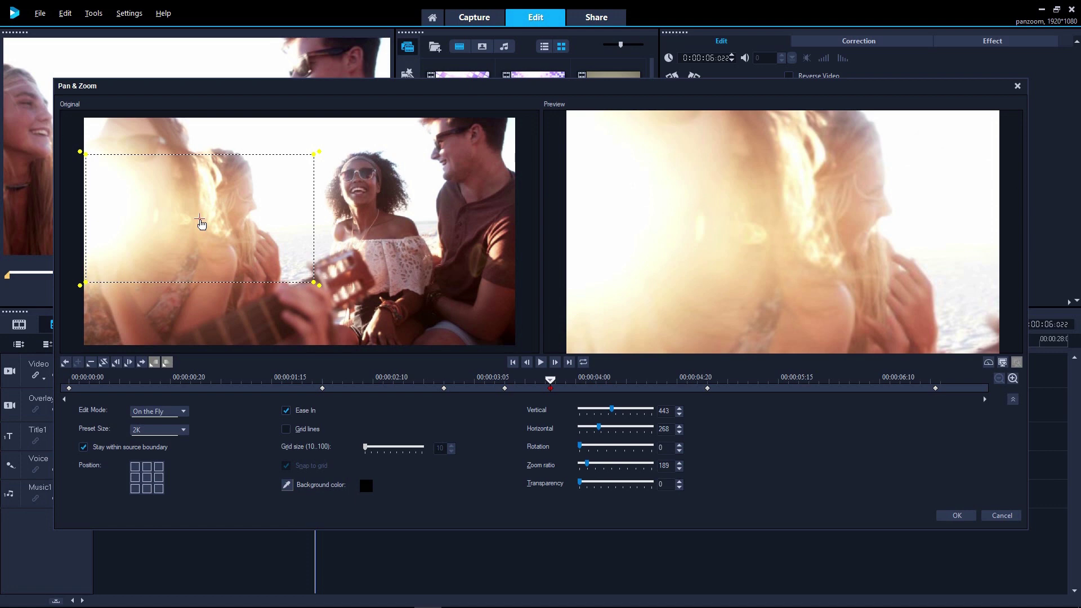
Apply the eased pan with OK, play the Campfire clip, and reopen Pan & Zoom Customize.
click(952, 515)
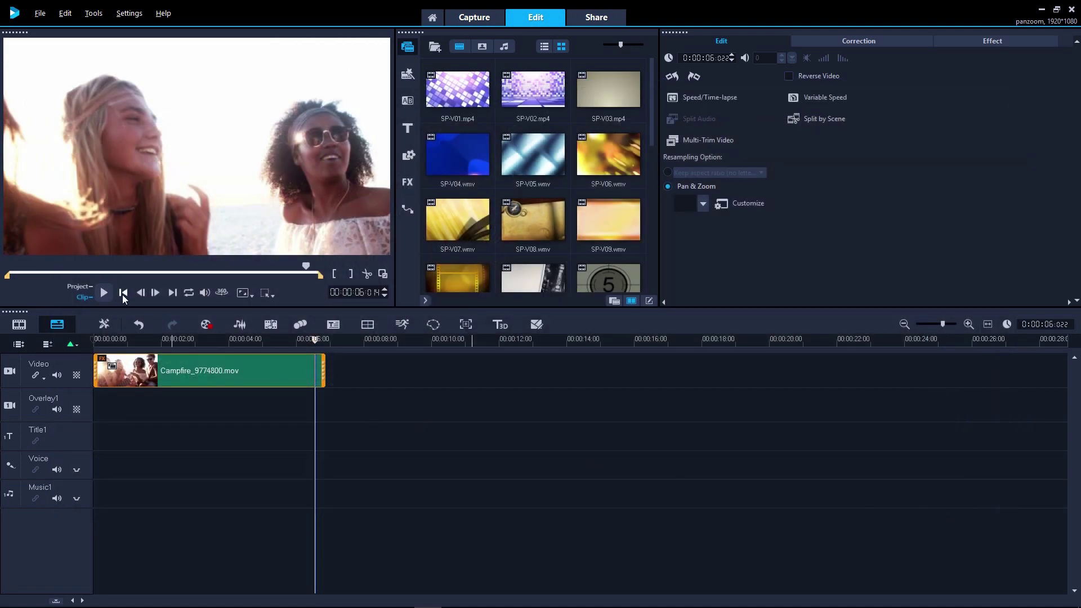
click(123, 294)
click(106, 293)
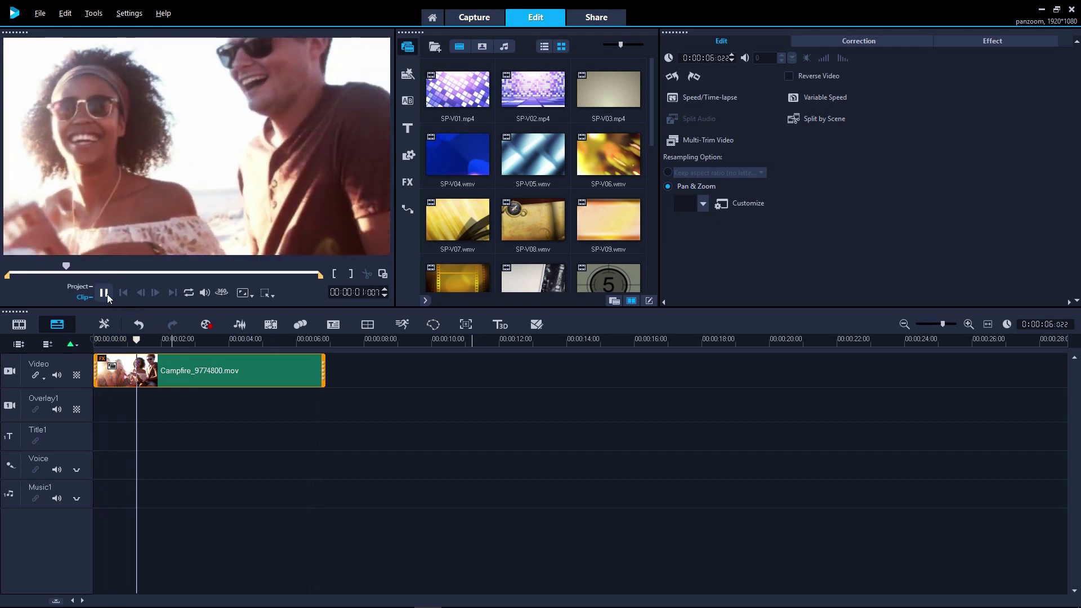
click(105, 293)
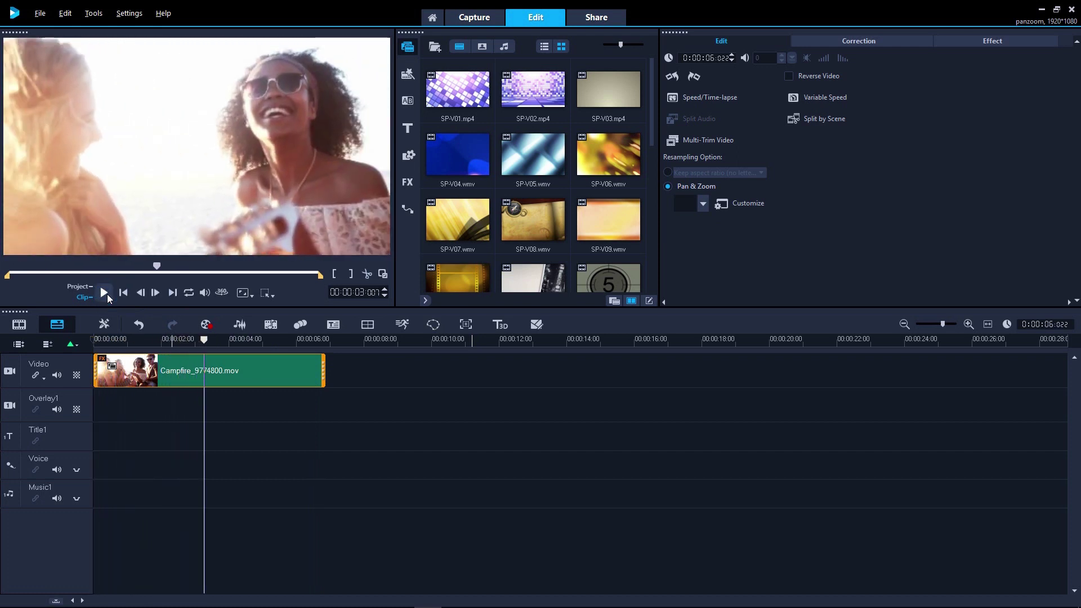
click(748, 209)
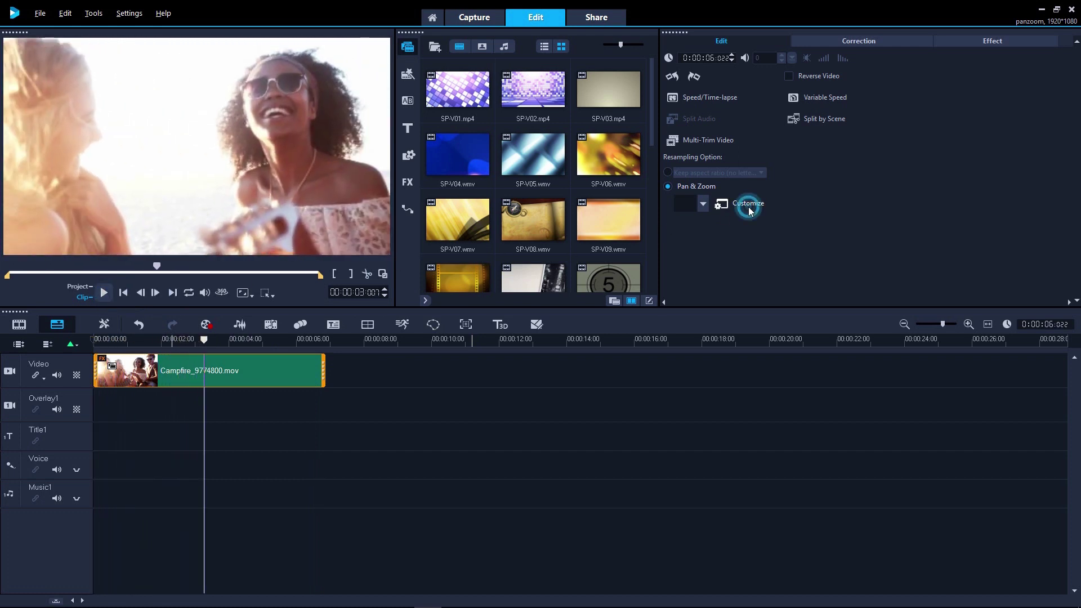